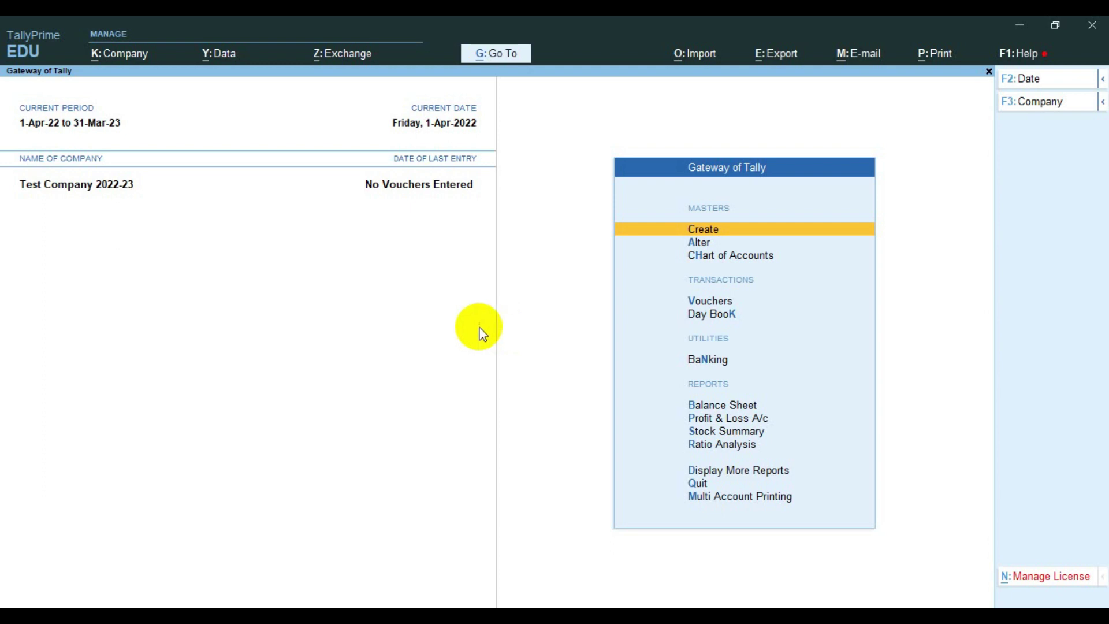
Step: Open the K: Company menu from the Gateway of Tally
{"action": "left_click", "coordinate": [116, 55]}
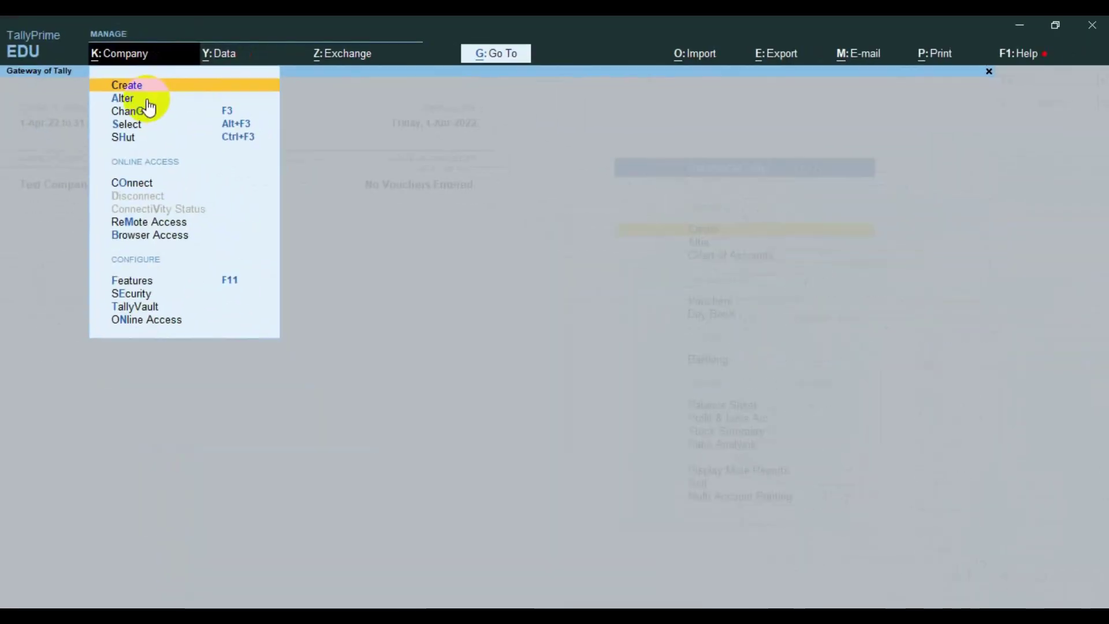
Step: Alter Test Company 2022-23 and set Use User Access Control to Yes in its F12 configuration
{"action": "left_click", "coordinate": [147, 100]}
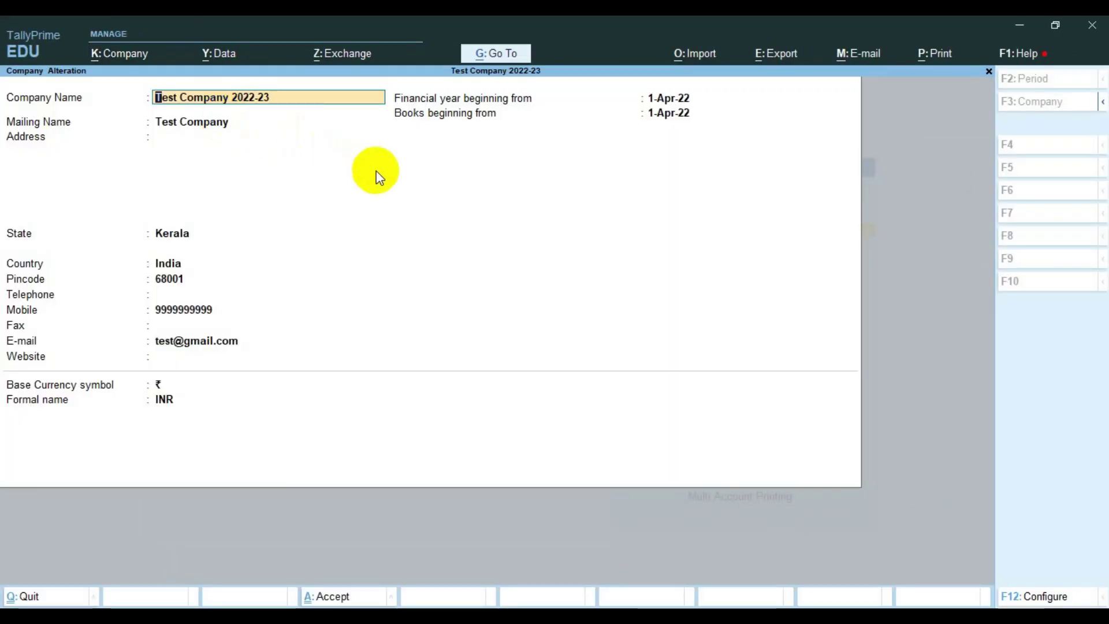
{"action": "key", "text": "Return"}
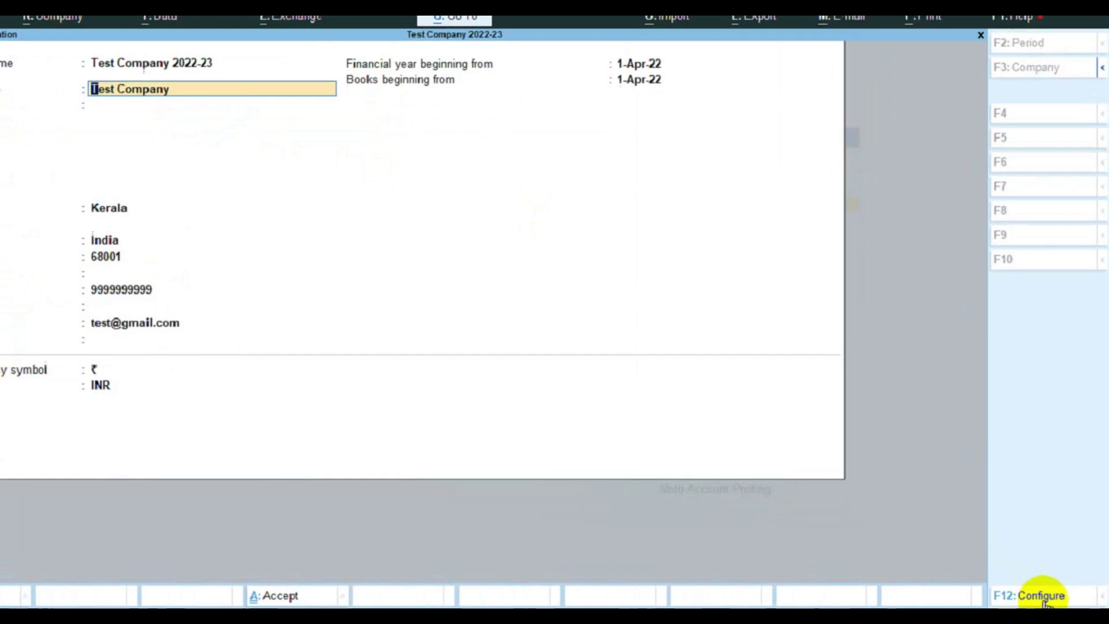
{"action": "left_click", "coordinate": [1046, 598]}
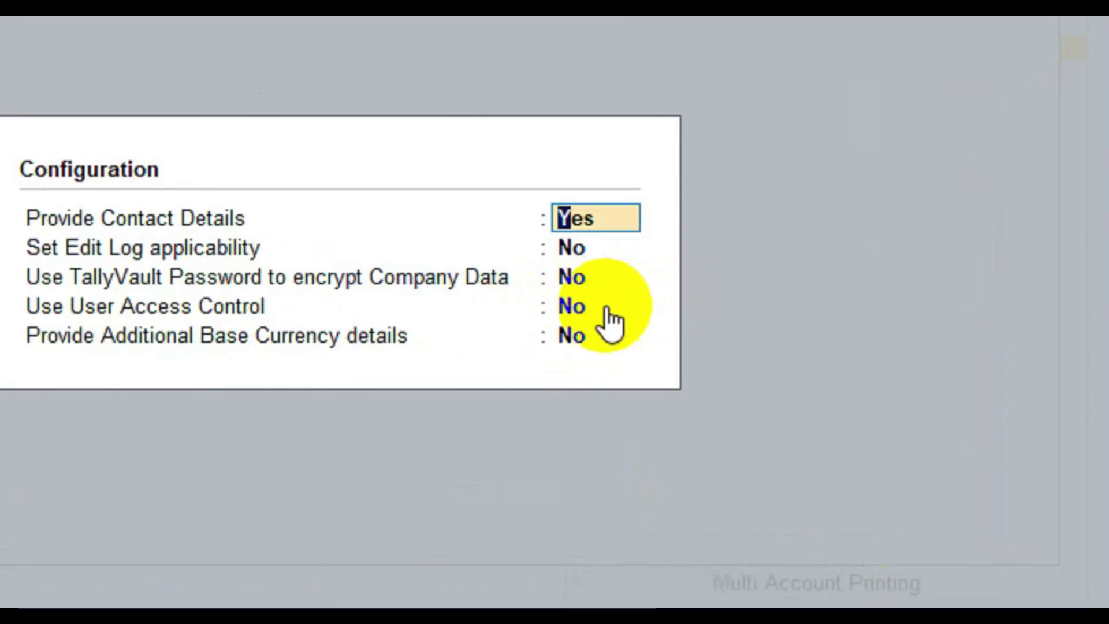
{"action": "key", "text": "Return"}
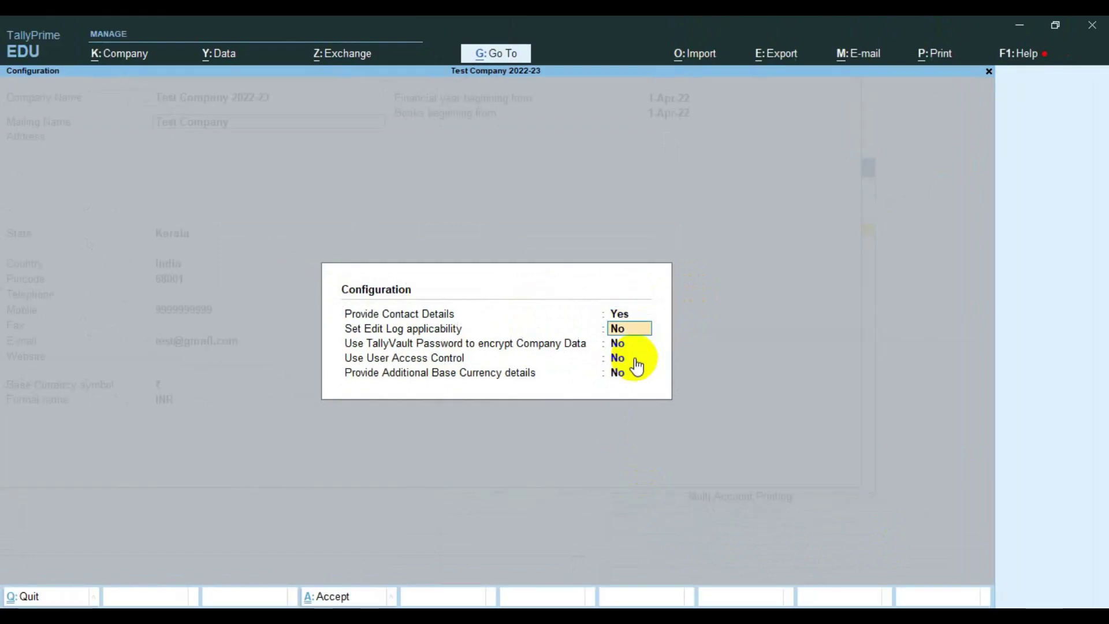
{"action": "left_click", "coordinate": [636, 359]}
{"action": "type", "text": "y"}
{"action": "key", "text": "Return"}
{"action": "key", "text": "Return"}
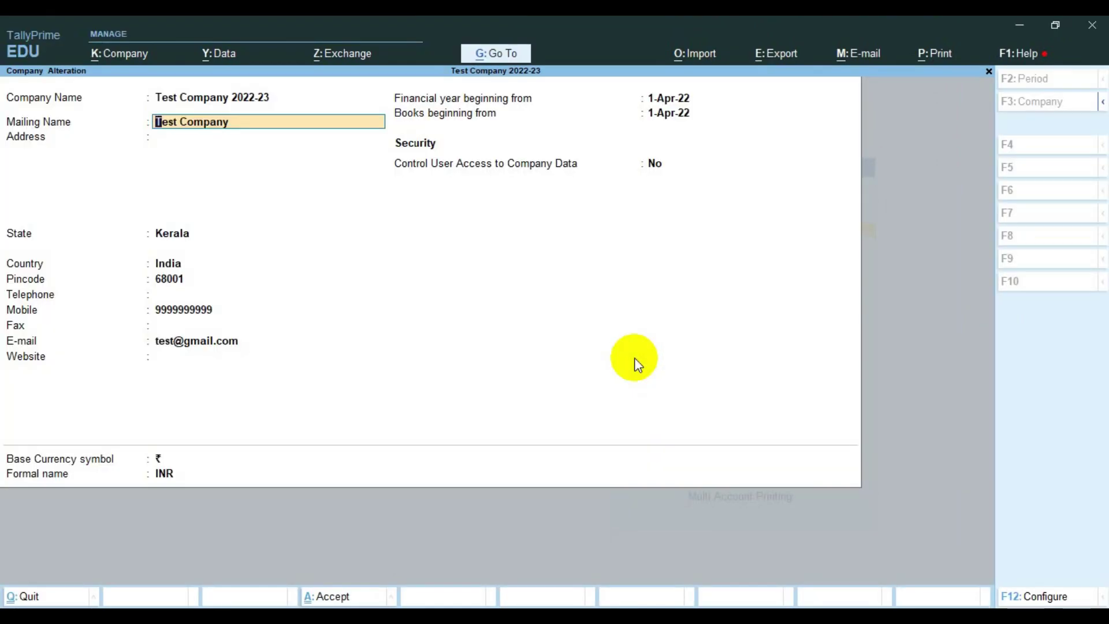
Step: Set Control User Access to Company Data to Yes and enter the administrator username
{"action": "key", "text": "Return"}
{"action": "key", "text": "Return"}
{"action": "key", "text": "Return"}
{"action": "key", "text": "Return"}
{"action": "key", "text": "Return"}
{"action": "key", "text": "Return"}
{"action": "key", "text": "Return"}
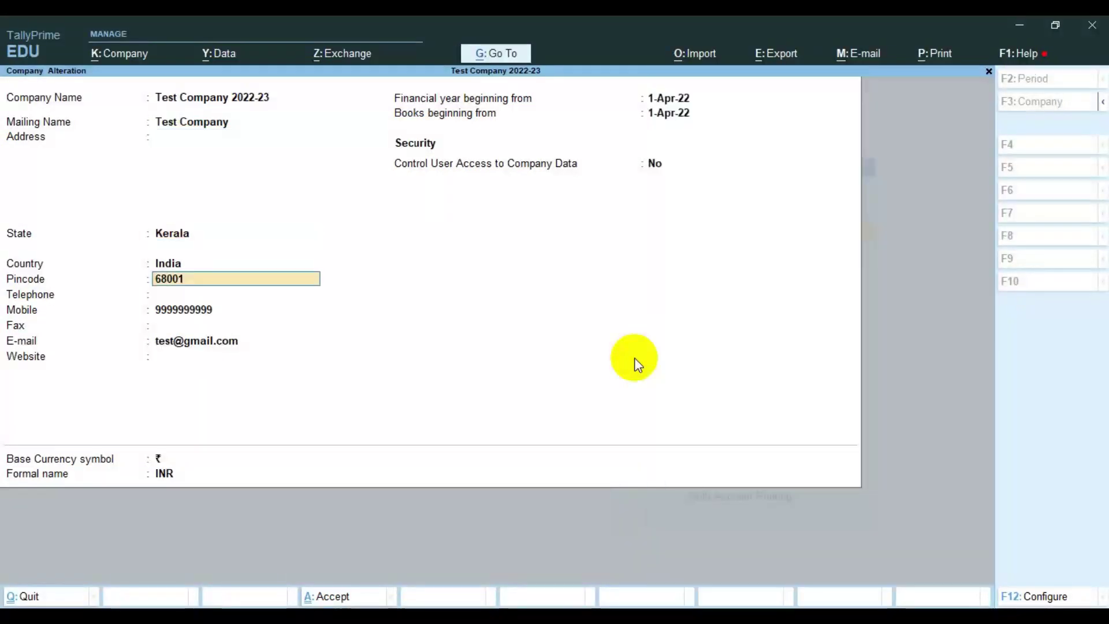
{"action": "key", "text": "Return"}
{"action": "key", "text": "Return"}
{"action": "key", "text": "Return"}
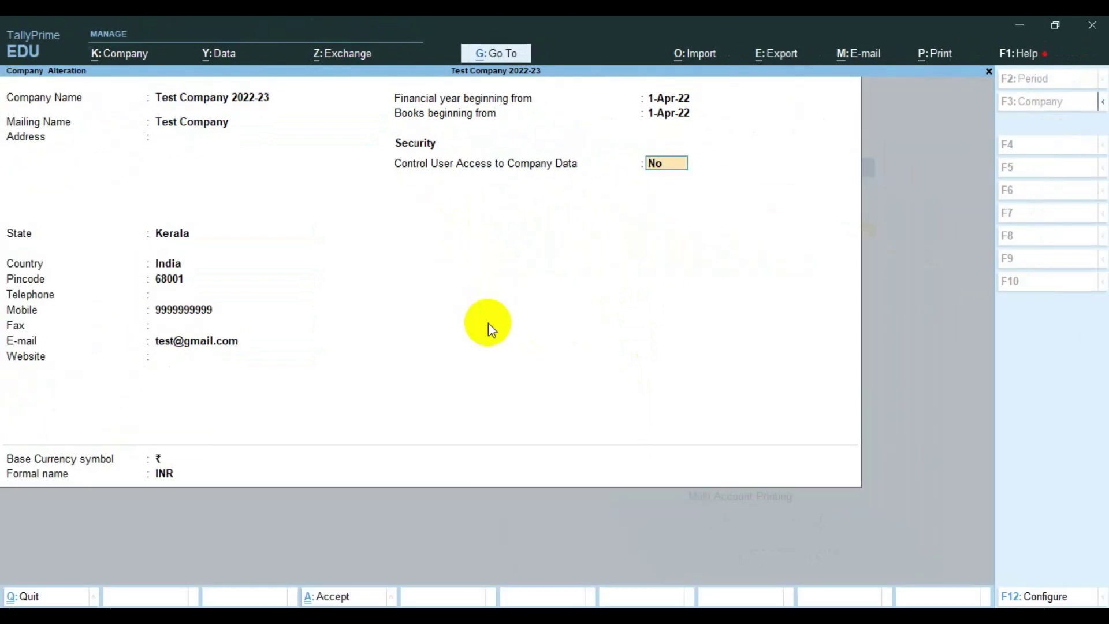
{"action": "type", "text": "y"}
{"action": "key", "text": "Return"}
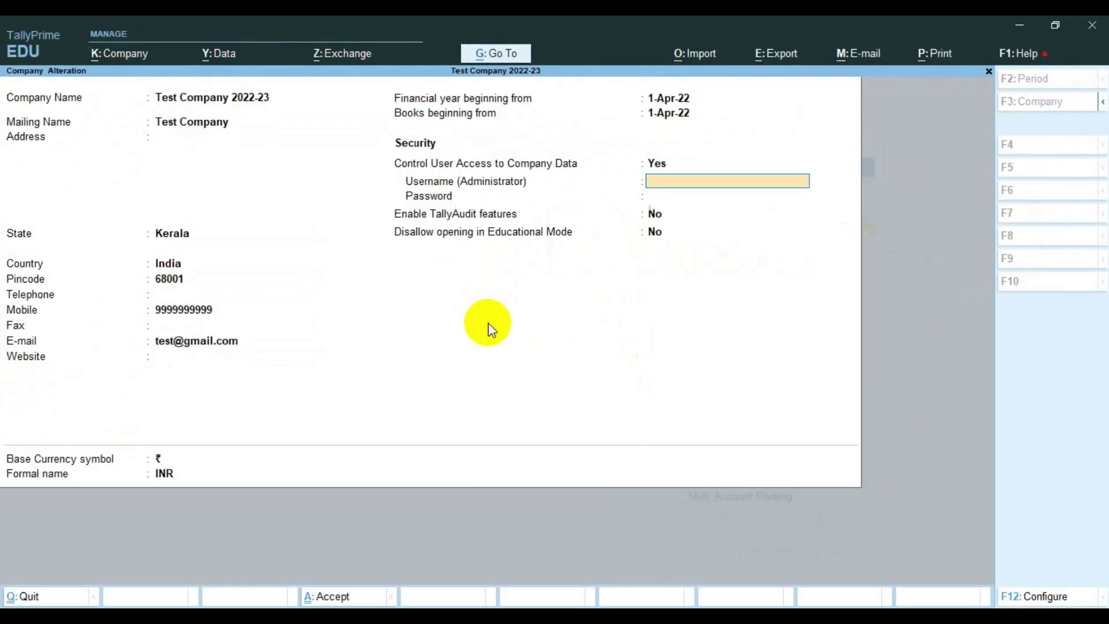
{"action": "type", "text": "s"}
{"action": "key", "text": "Return"}
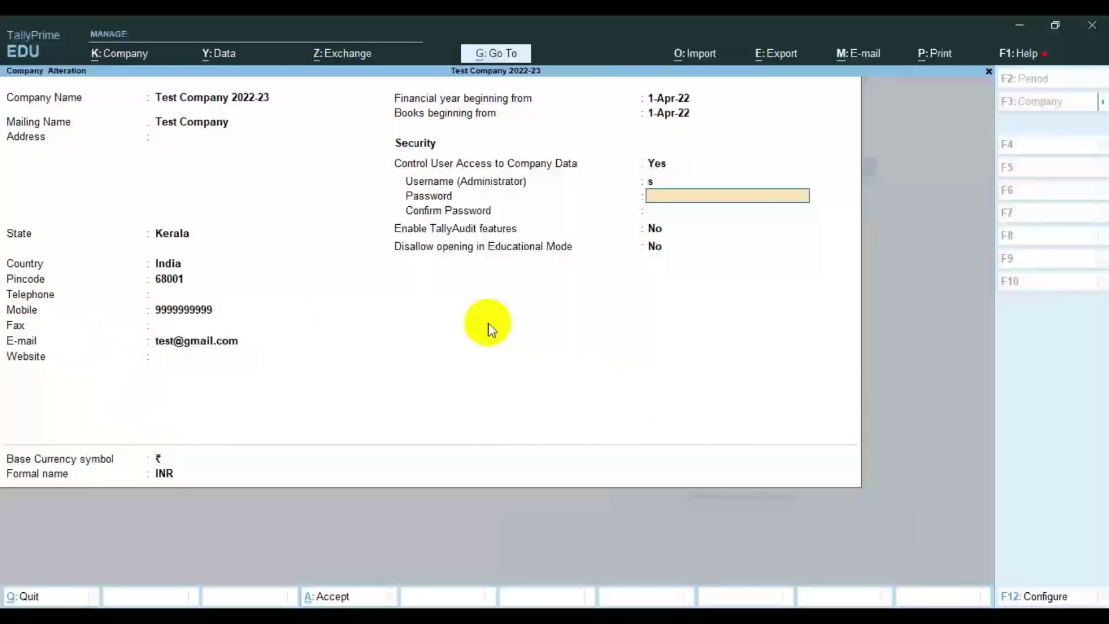
Step: Enter and confirm the administrator password, keep TallyAudit off, and accept the company form
{"action": "type", "text": "s"}
{"action": "key", "text": "Return"}
{"action": "type", "text": "s"}
{"action": "key", "text": "Return"}
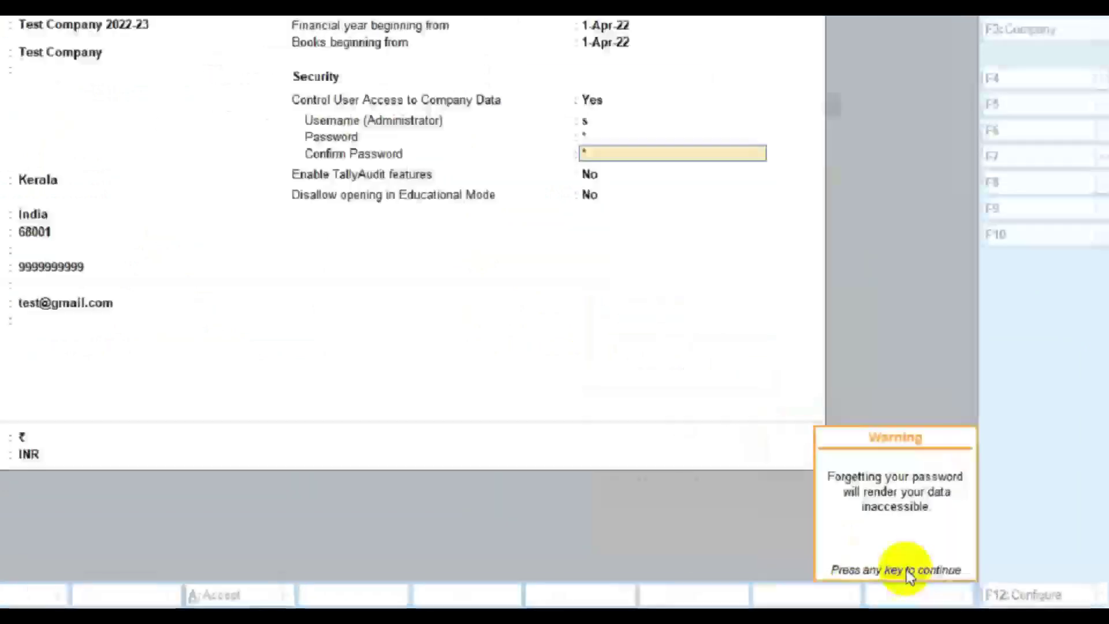
{"action": "key", "text": "Return"}
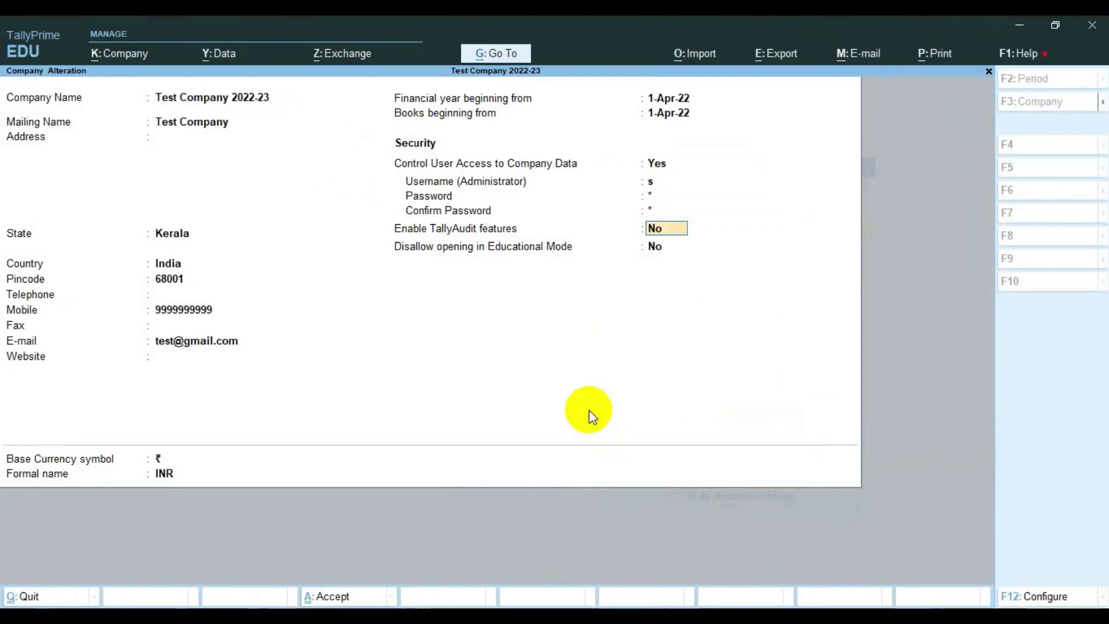
{"action": "key", "text": "Return"}
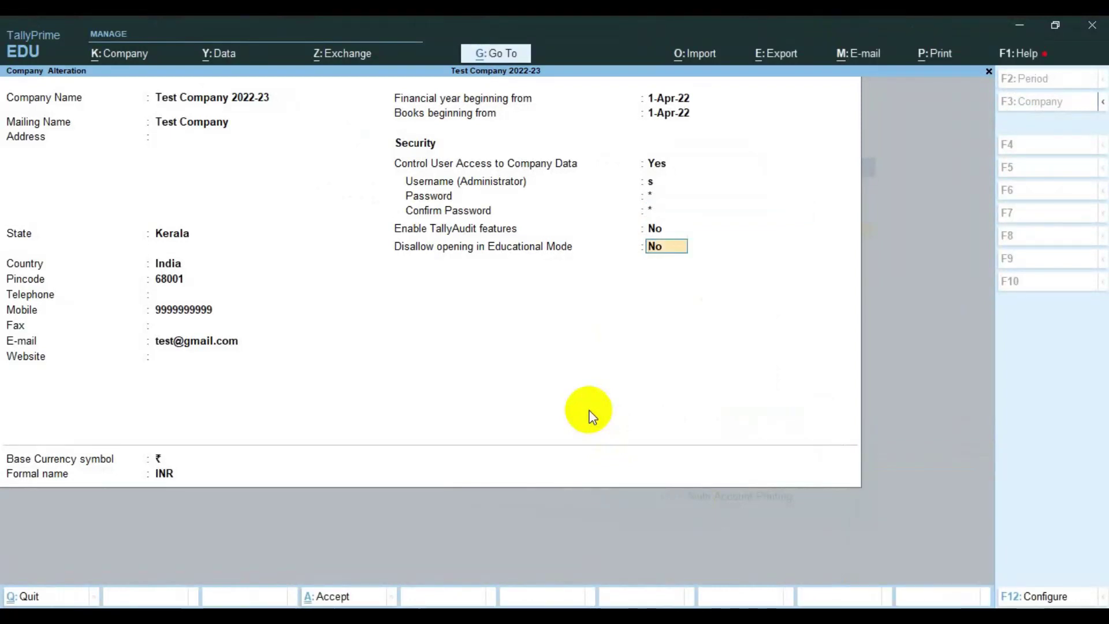
{"action": "key", "text": "Return"}
{"action": "key", "text": "Return"}
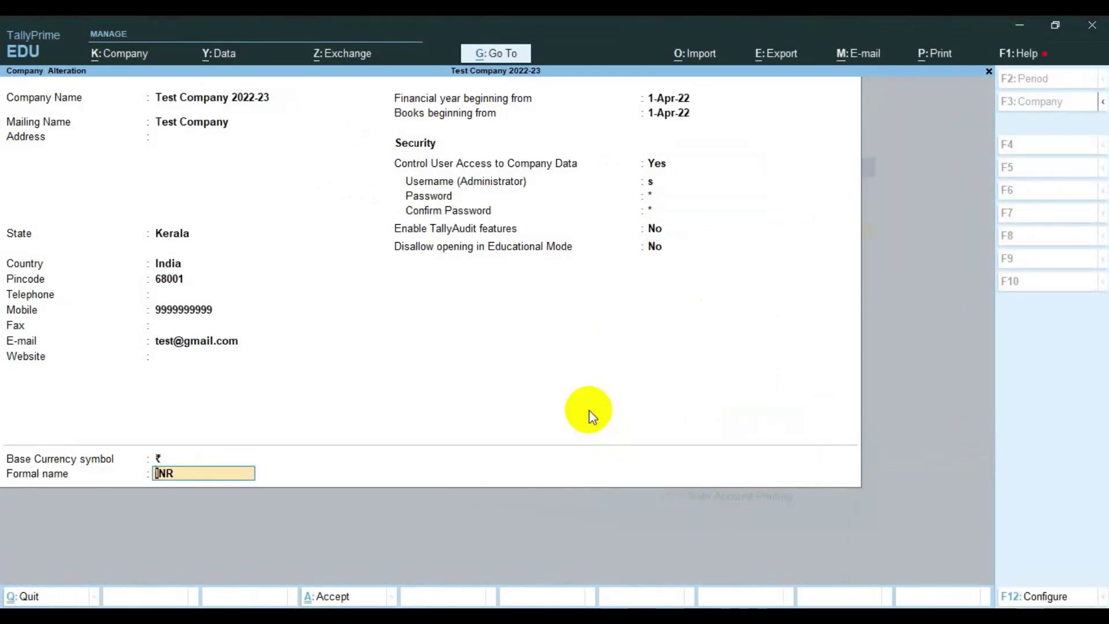
{"action": "key", "text": "Return"}
{"action": "key", "text": "Return"}
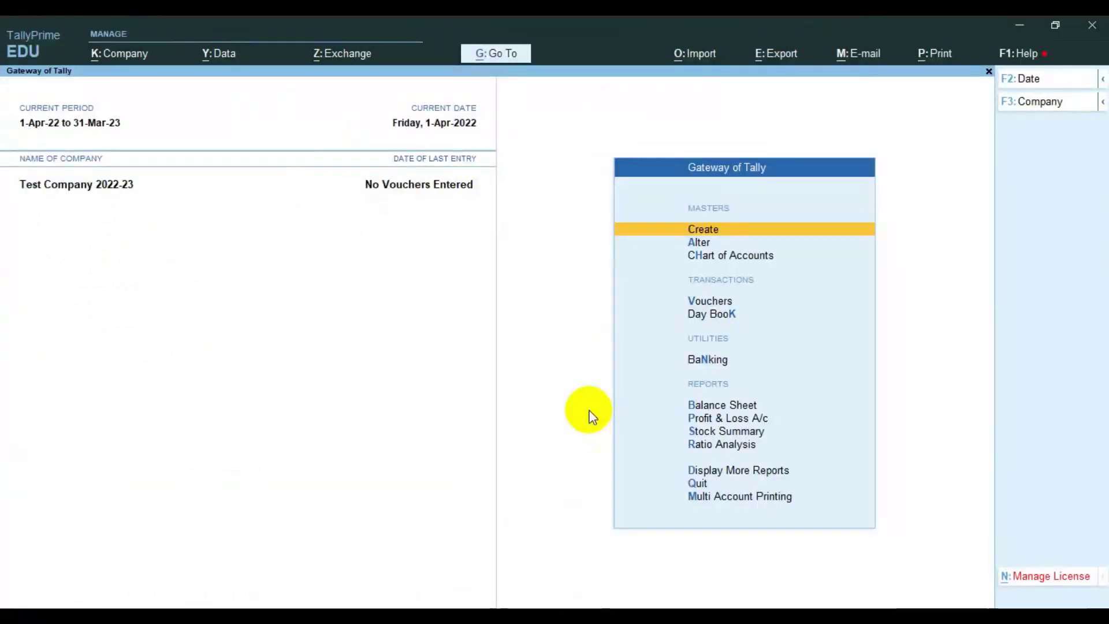
Step: Add a new security level named 'Level 1' under Company > User Roles
{"action": "key", "text": "ctrl"}
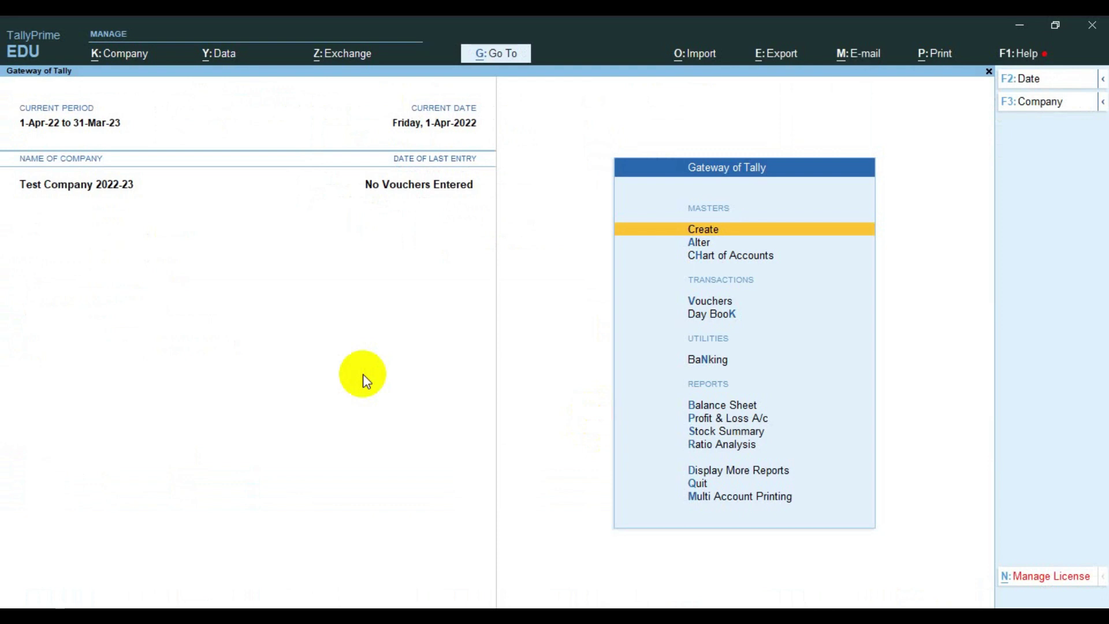
{"action": "key", "text": "alt+k"}
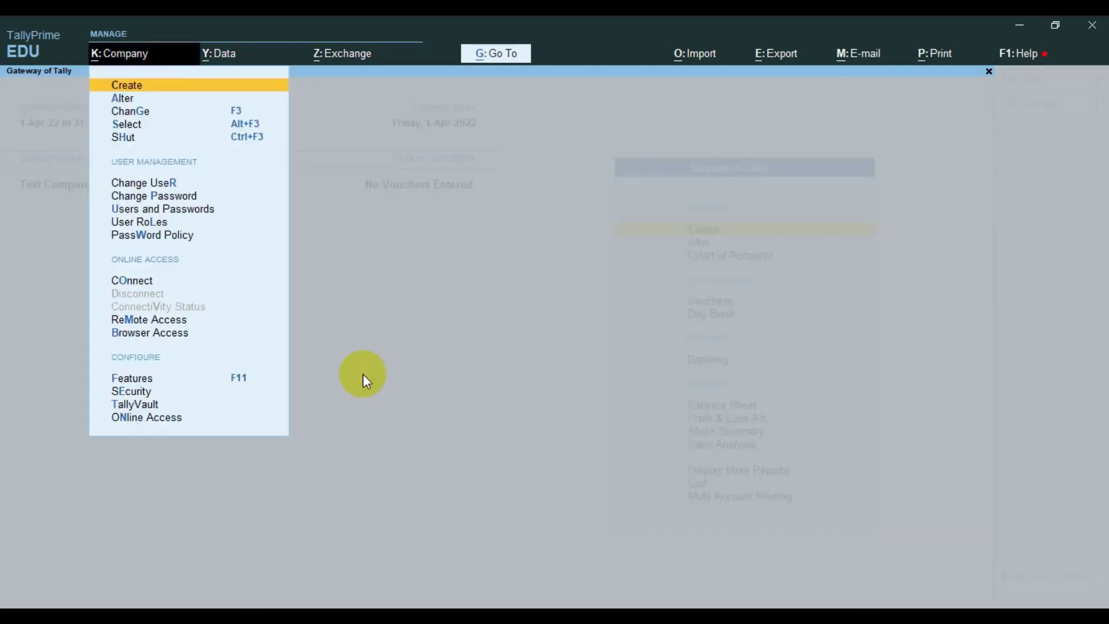
{"action": "key", "text": "Down"}
{"action": "key", "text": "Down"}
{"action": "key", "text": "Down"}
{"action": "key", "text": "Down"}
{"action": "key", "text": "Down"}
{"action": "key", "text": "Down"}
{"action": "key", "text": "Down"}
{"action": "key", "text": "Down"}
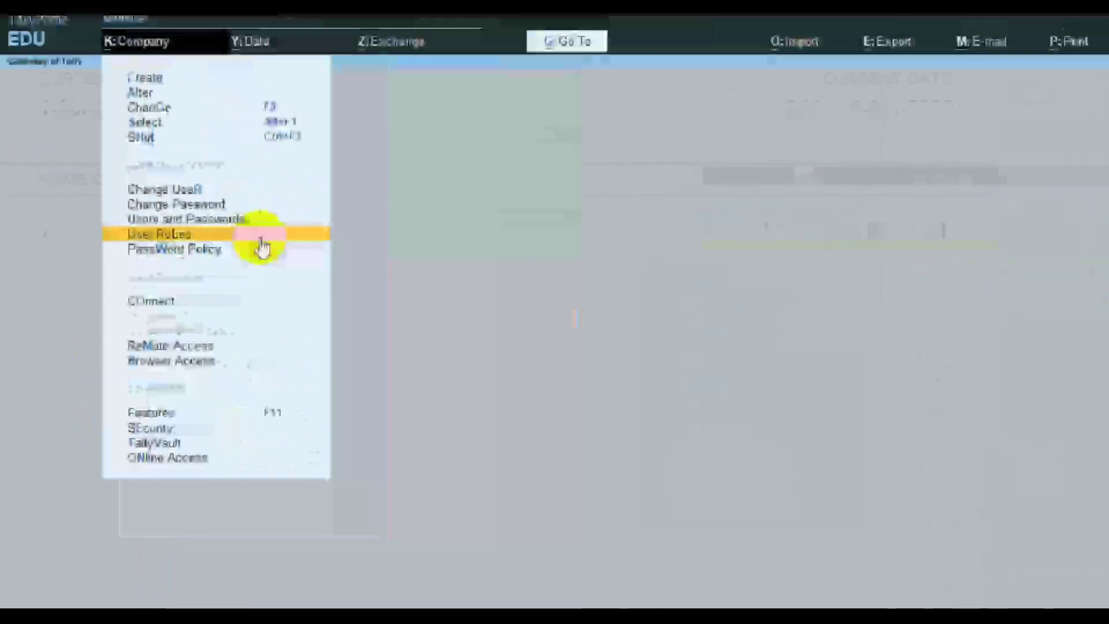
{"action": "left_click", "coordinate": [457, 312]}
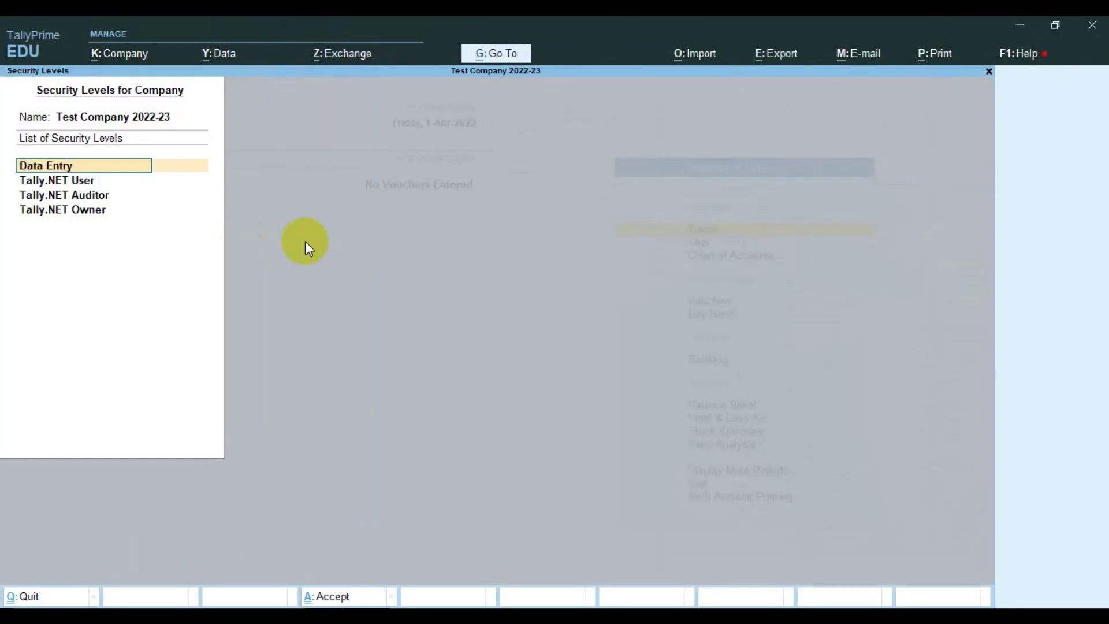
{"action": "key", "text": "Down"}
{"action": "key", "text": "Down"}
{"action": "key", "text": "Down"}
{"action": "key", "text": "Down"}
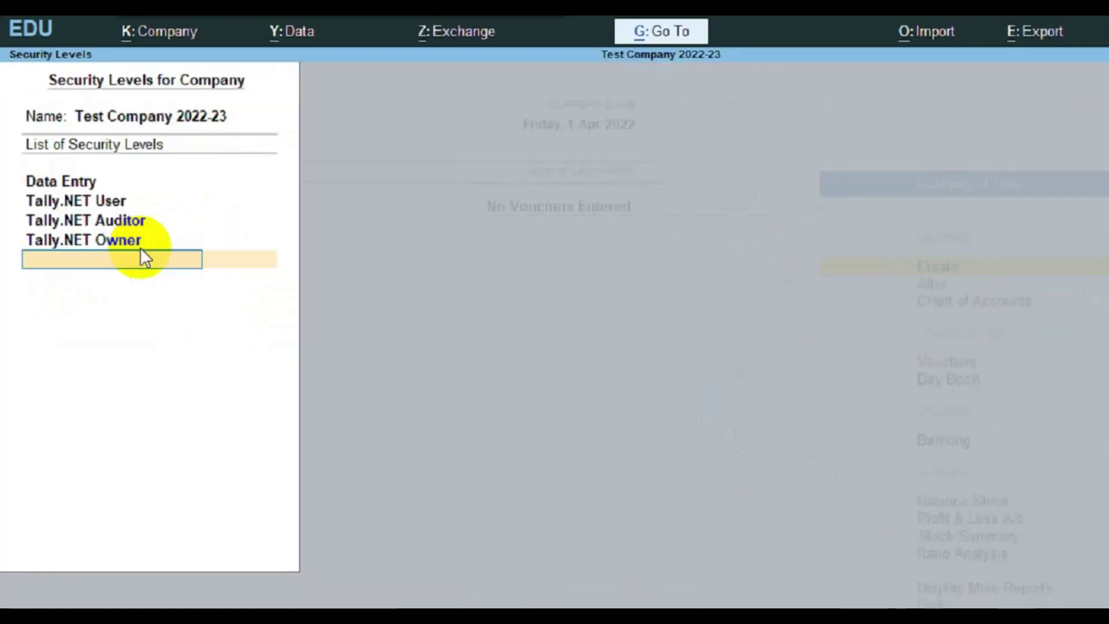
{"action": "type", "text": "Level 1"}
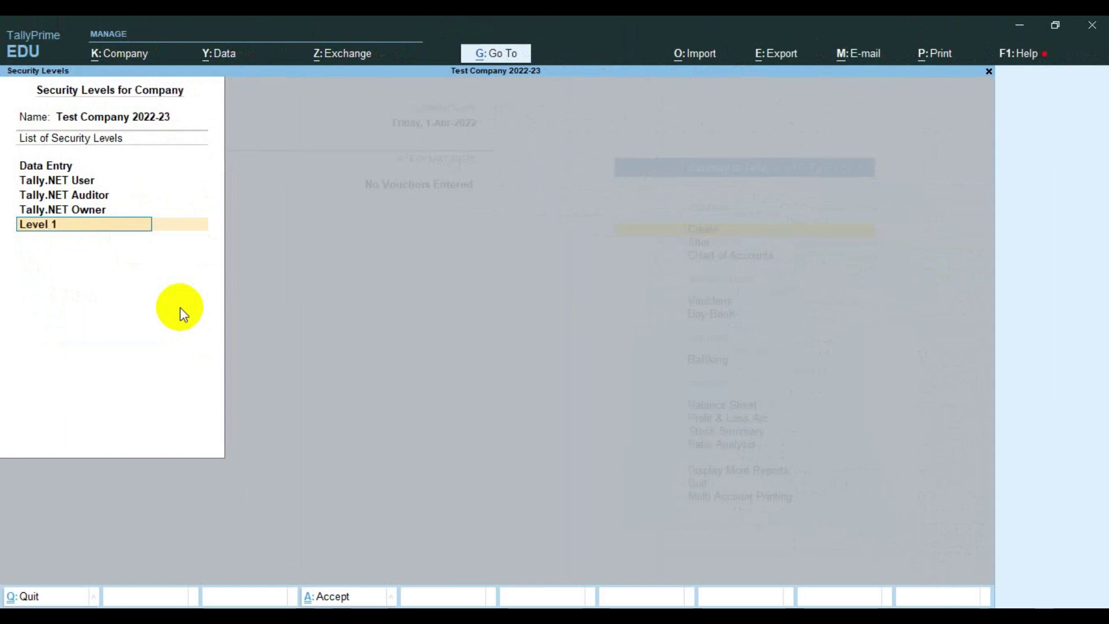
{"action": "key", "text": "Return"}
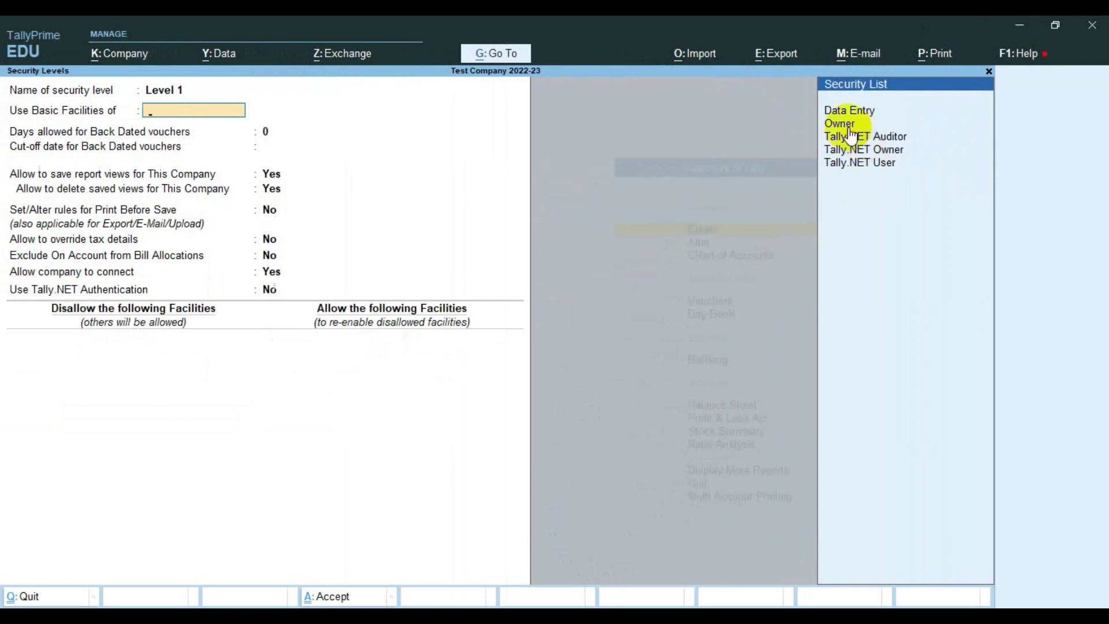
Step: Base Level 1 on Owner's facilities, exclude On Account from bill allocations, and save it
{"action": "left_click", "coordinate": [847, 124]}
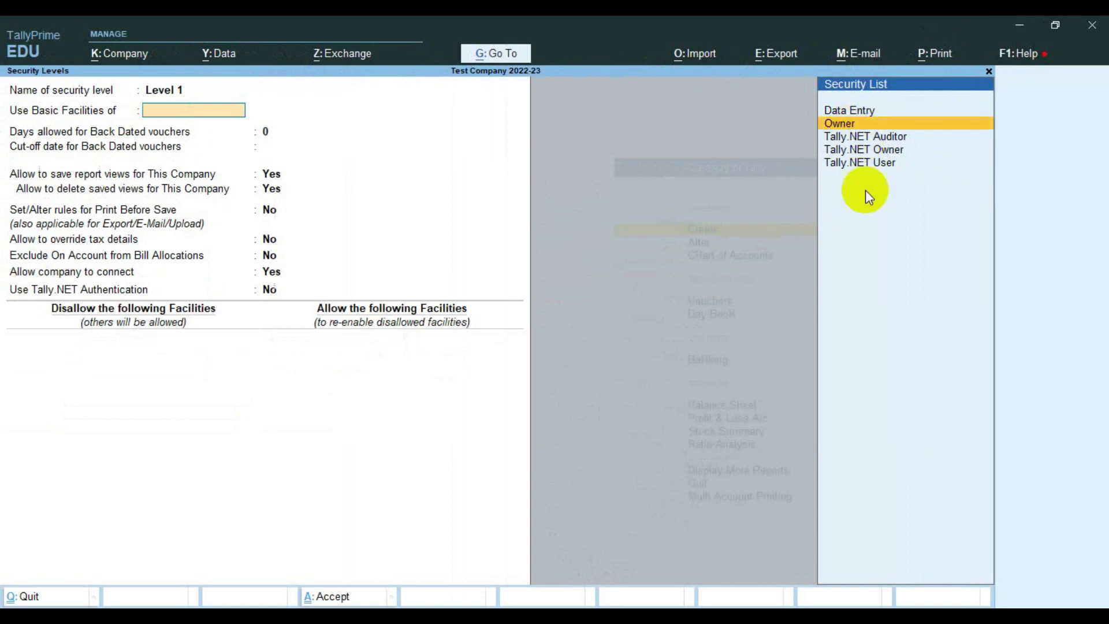
{"action": "key", "text": "Return"}
{"action": "key", "text": "Return"}
{"action": "key", "text": "Return"}
{"action": "key", "text": "Return"}
{"action": "key", "text": "Return"}
{"action": "key", "text": "Return"}
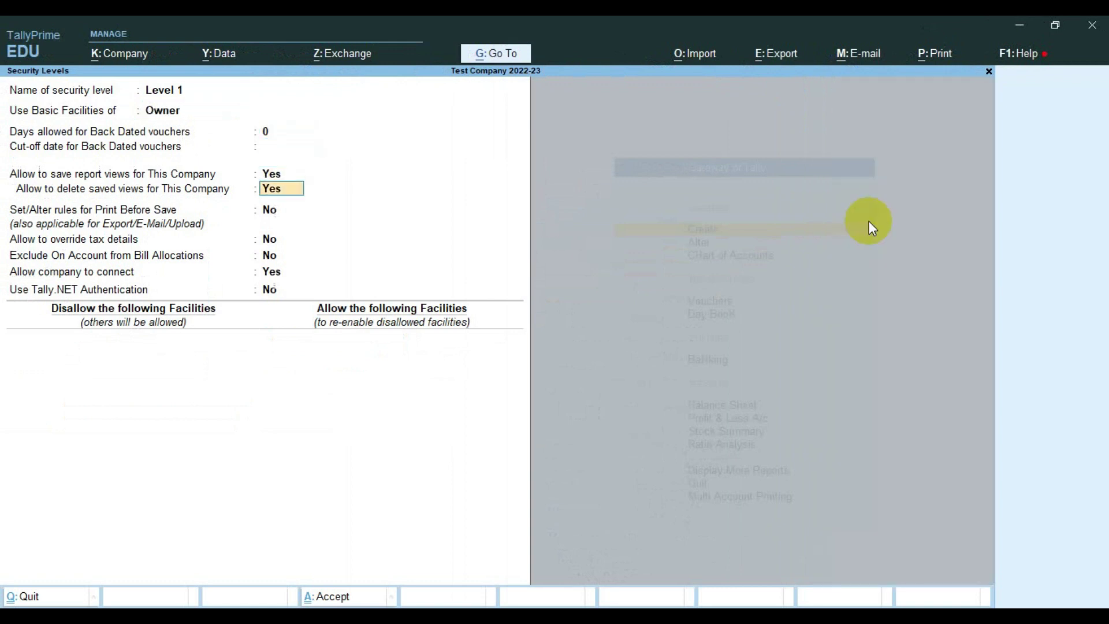
{"action": "key", "text": "Return"}
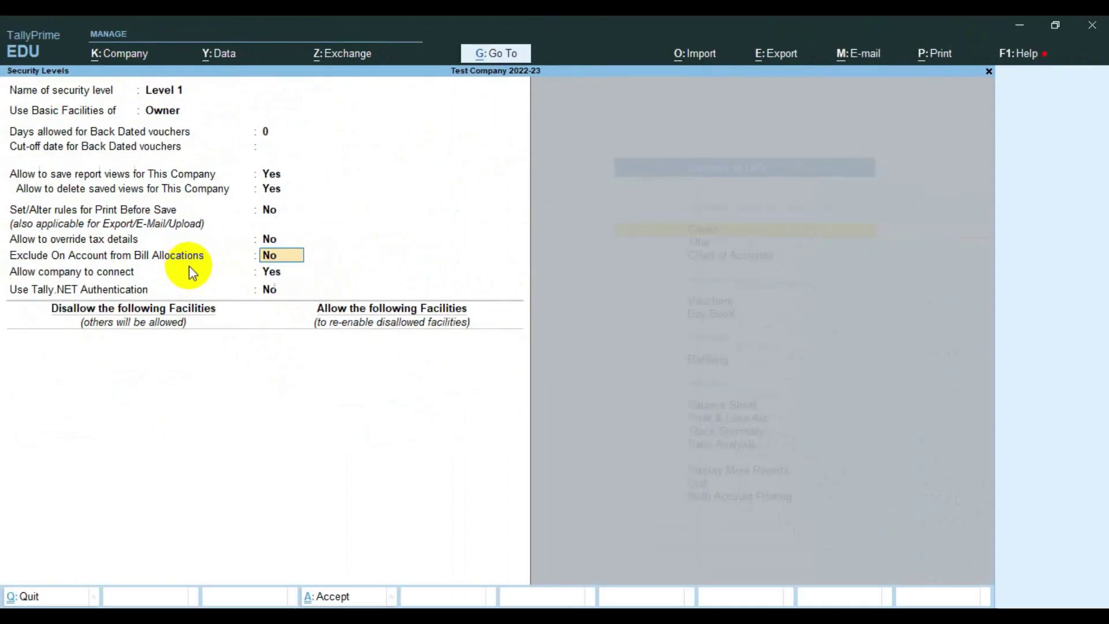
{"action": "type", "text": "y"}
{"action": "key", "text": "Return"}
{"action": "key", "text": "Return"}
{"action": "key", "text": "Return"}
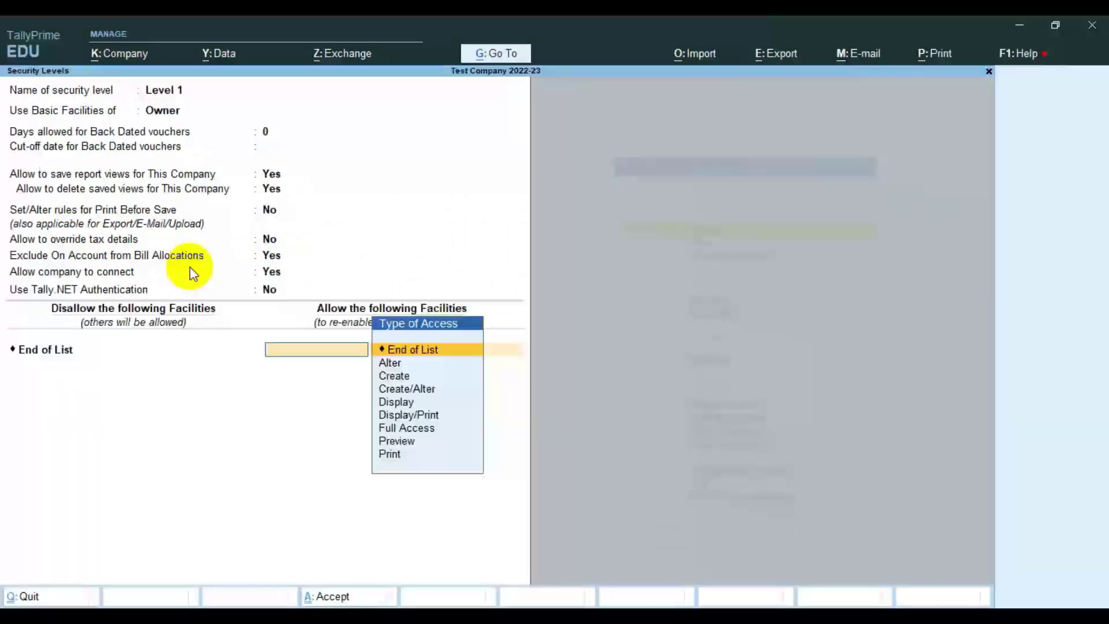
{"action": "key", "text": "Return"}
{"action": "key", "text": "Return"}
{"action": "key", "text": "Return"}
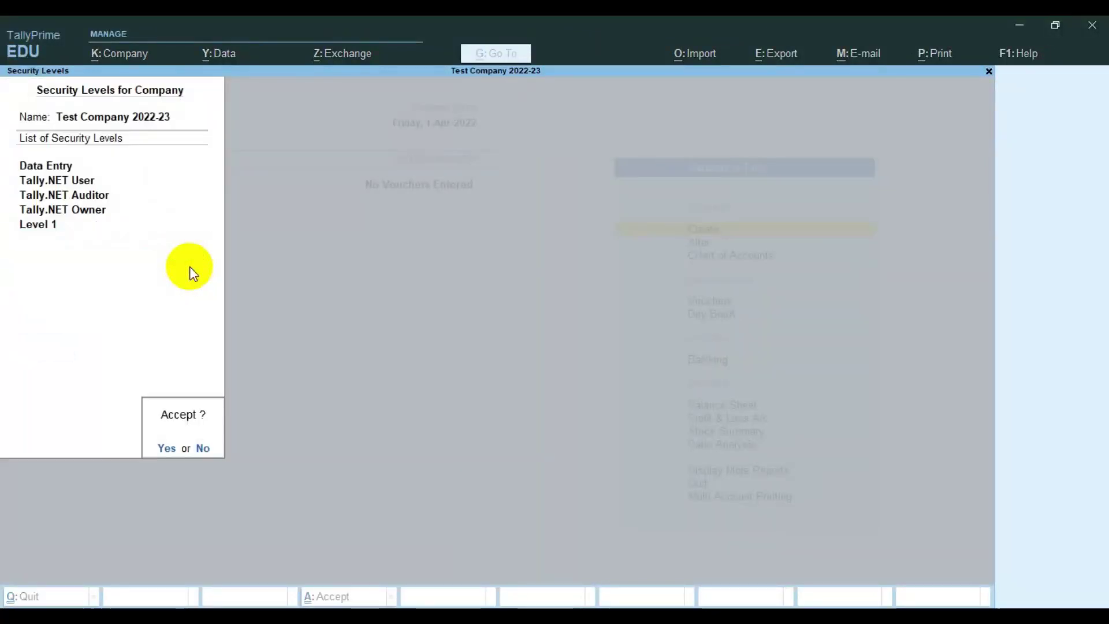
{"action": "key", "text": "Return"}
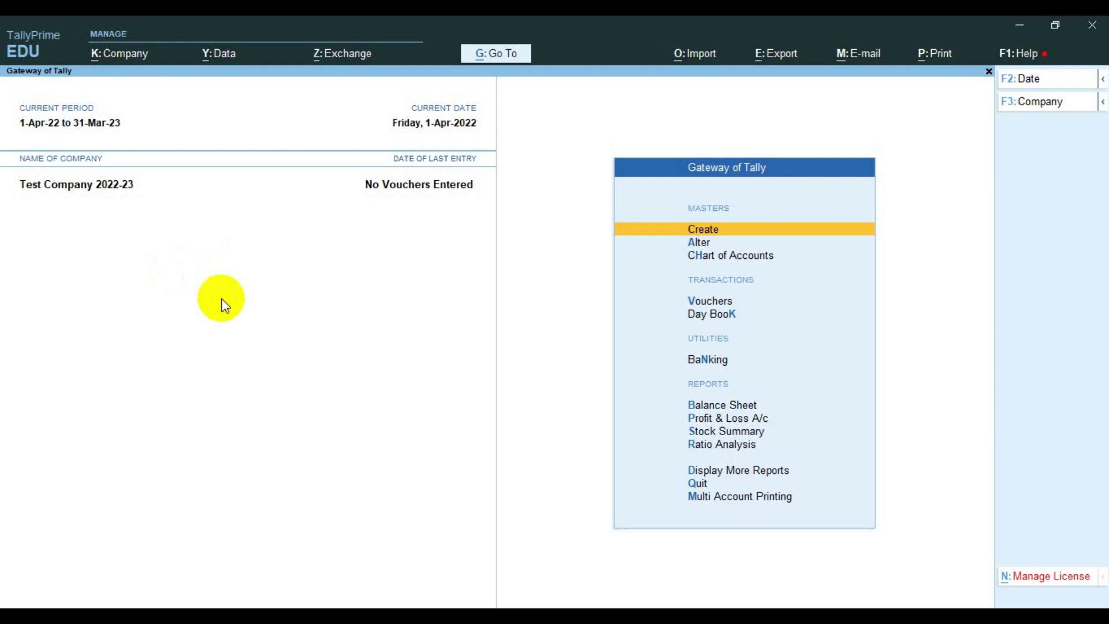
Step: In Users and Passwords, add a Level 1 user with a username and password, then save
{"action": "key", "text": "alt+k"}
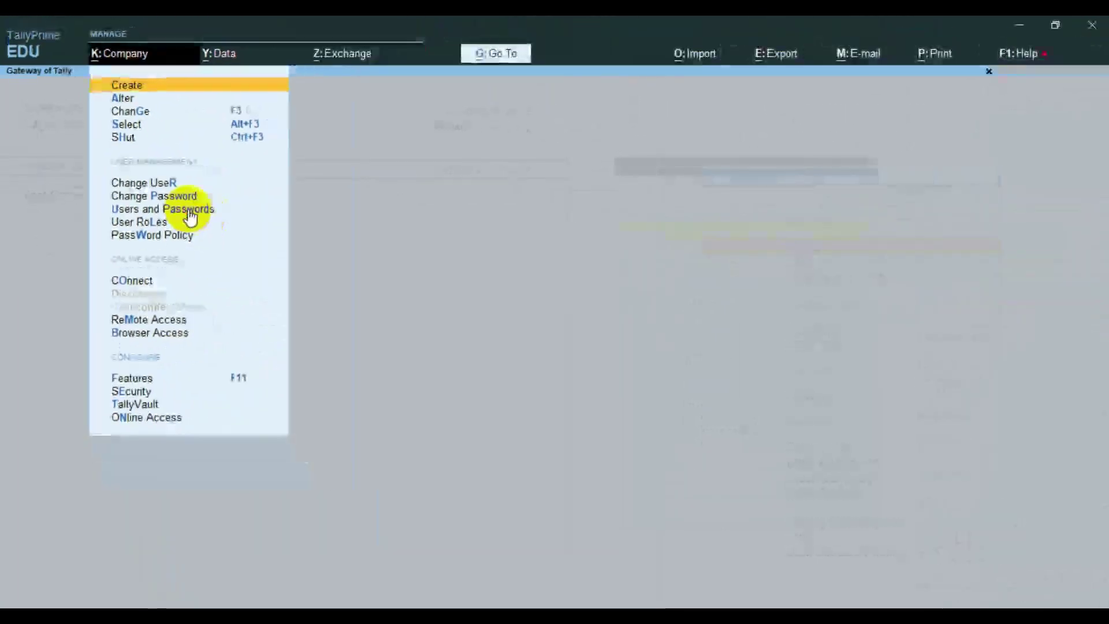
{"action": "left_click", "coordinate": [379, 315]}
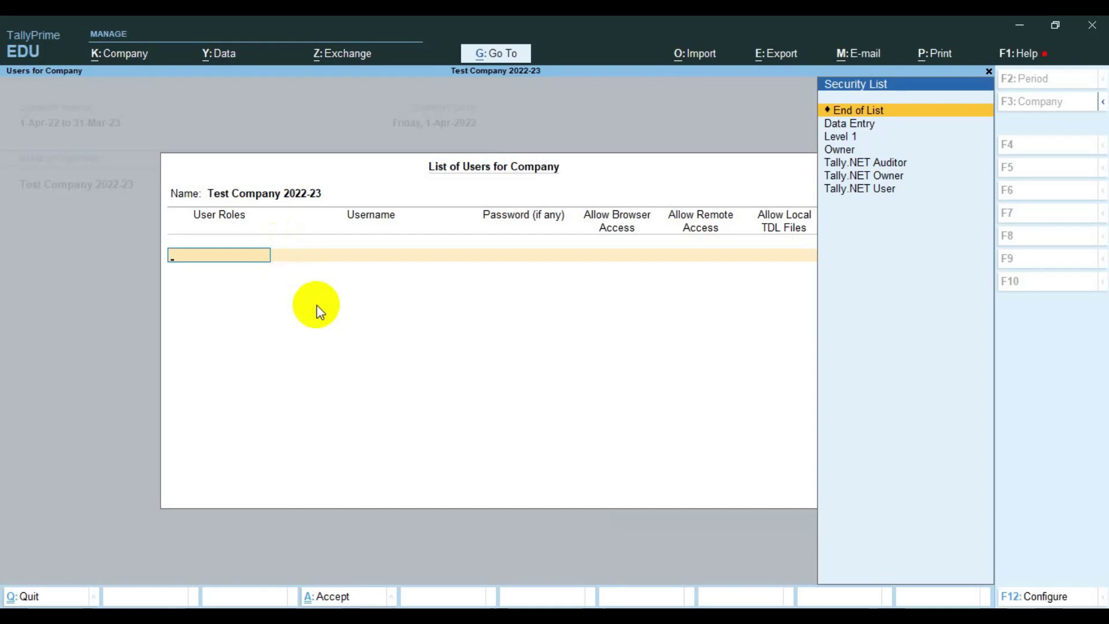
{"action": "key", "text": "Down"}
{"action": "key", "text": "Down"}
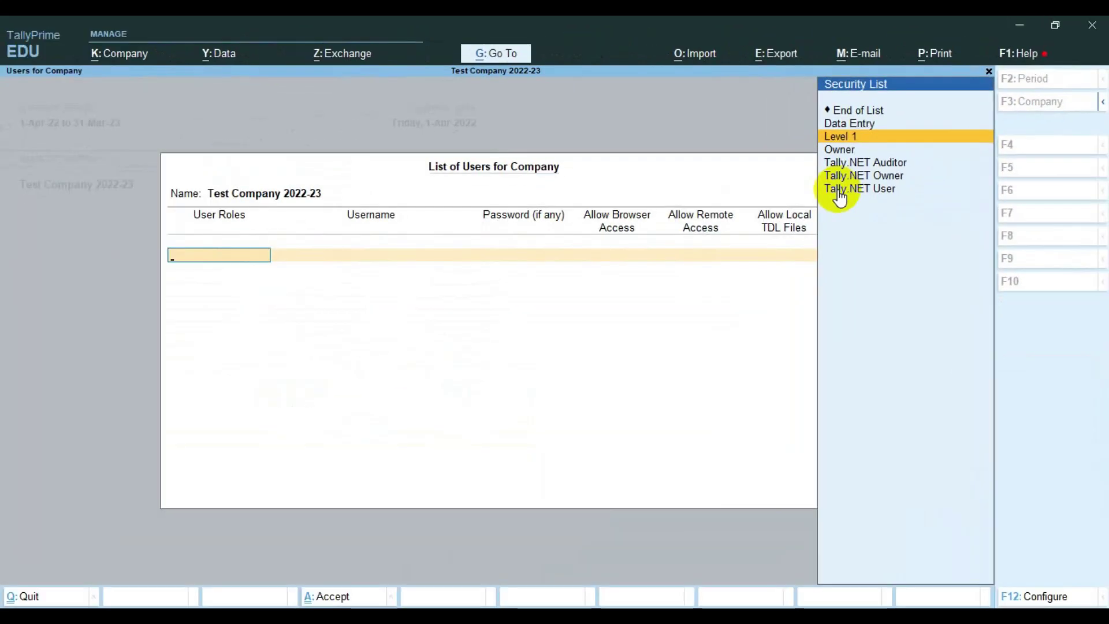
{"action": "key", "text": "Return"}
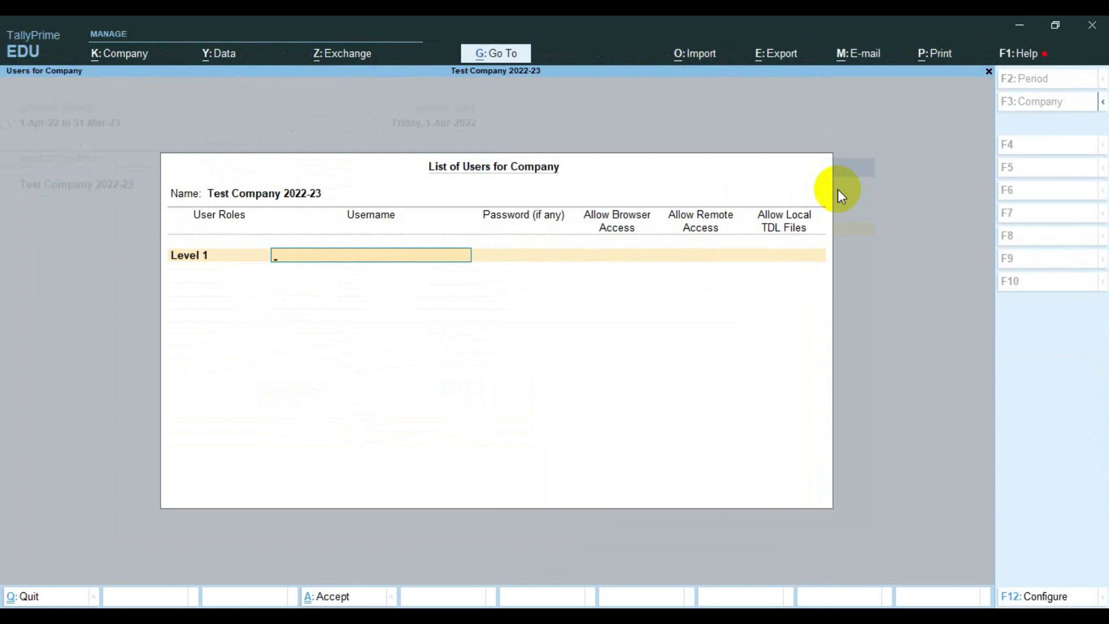
{"action": "key", "text": "Return"}
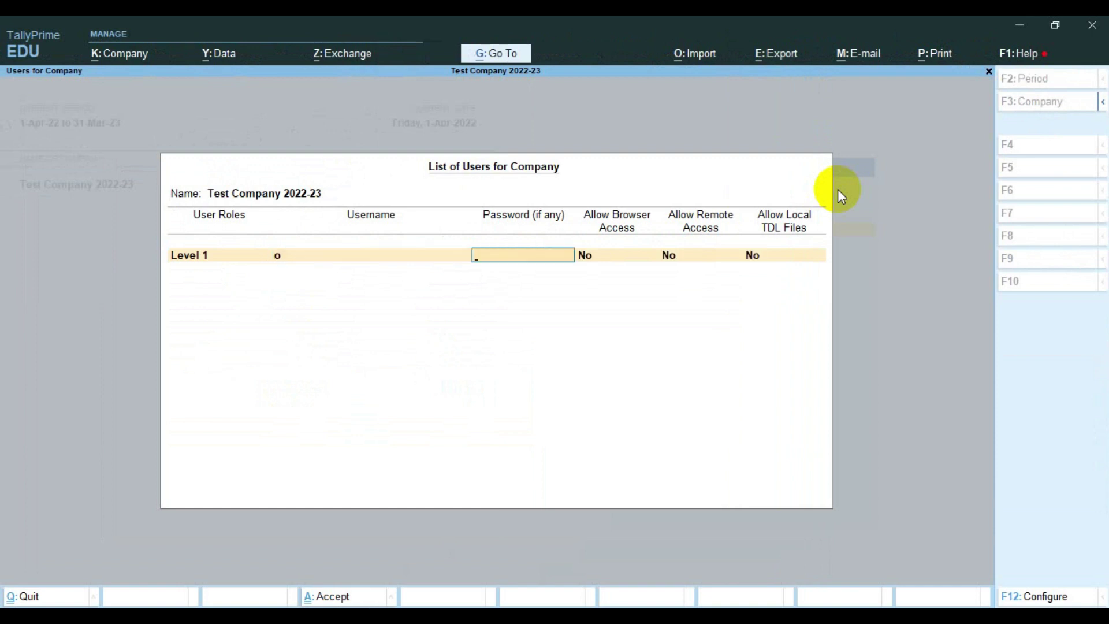
{"action": "key", "text": "Return"}
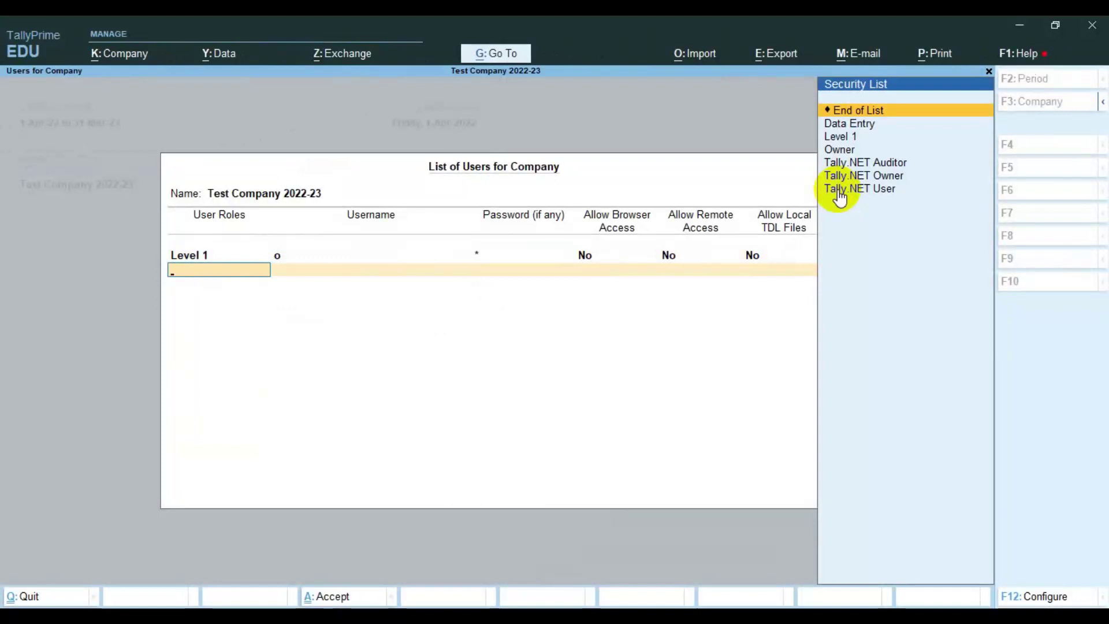
{"action": "key", "text": "Return"}
{"action": "key", "text": "Return"}
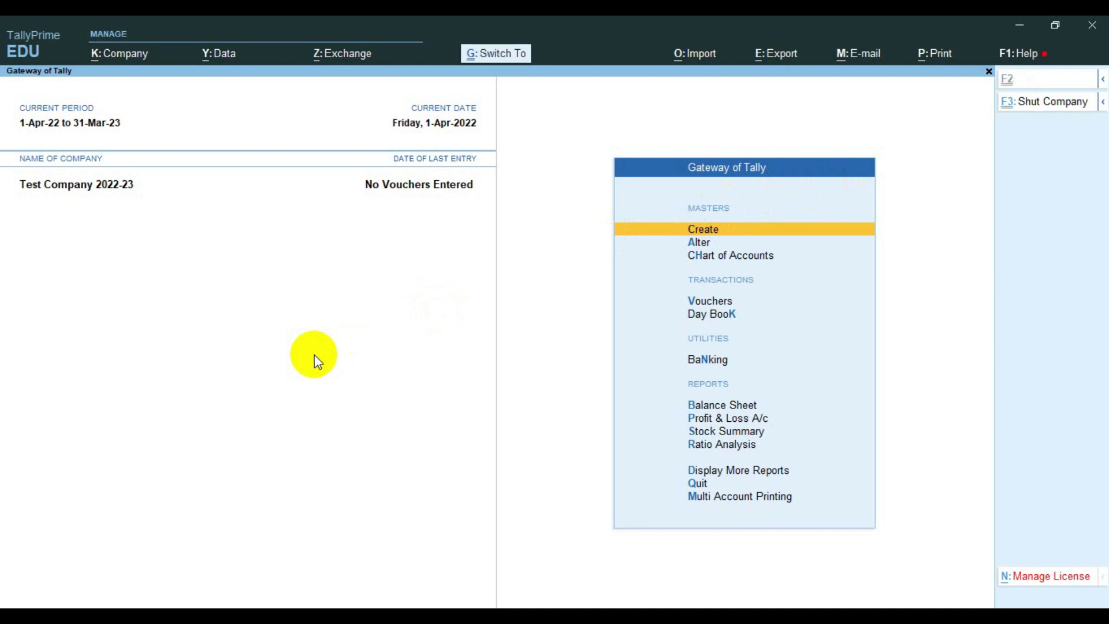
Step: Shut Test Company 2022-23, then reopen it by logging in with the Level 1 user's credentials
{"action": "key", "text": "alt+F3"}
{"action": "key", "text": "Return"}
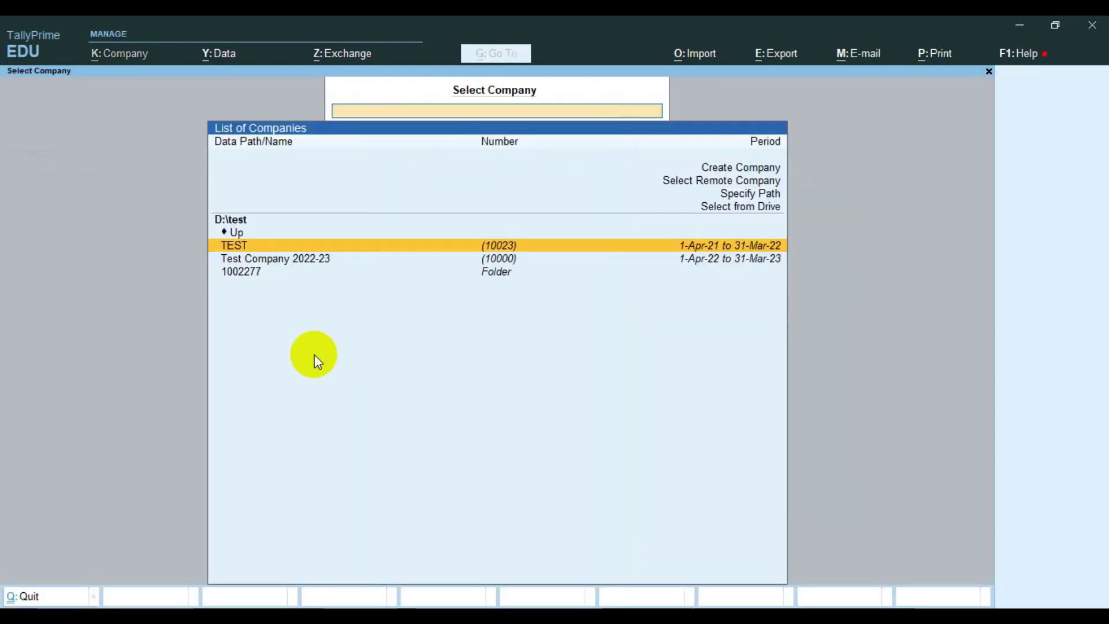
{"action": "key", "text": "Down"}
{"action": "key", "text": "Return"}
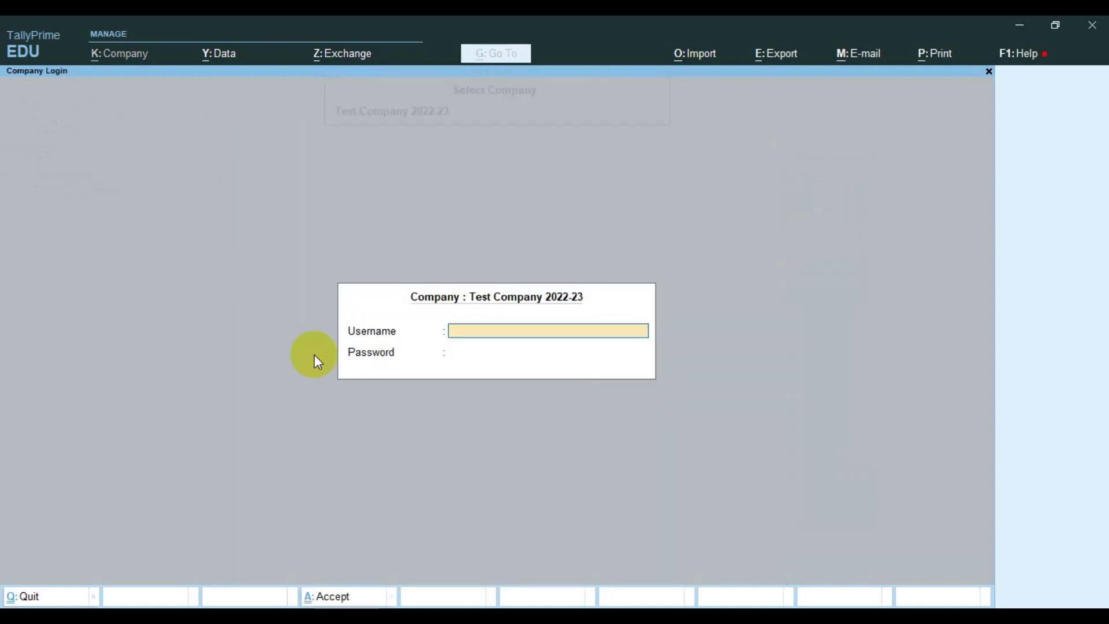
{"action": "type", "text": "o"}
{"action": "key", "text": "Return"}
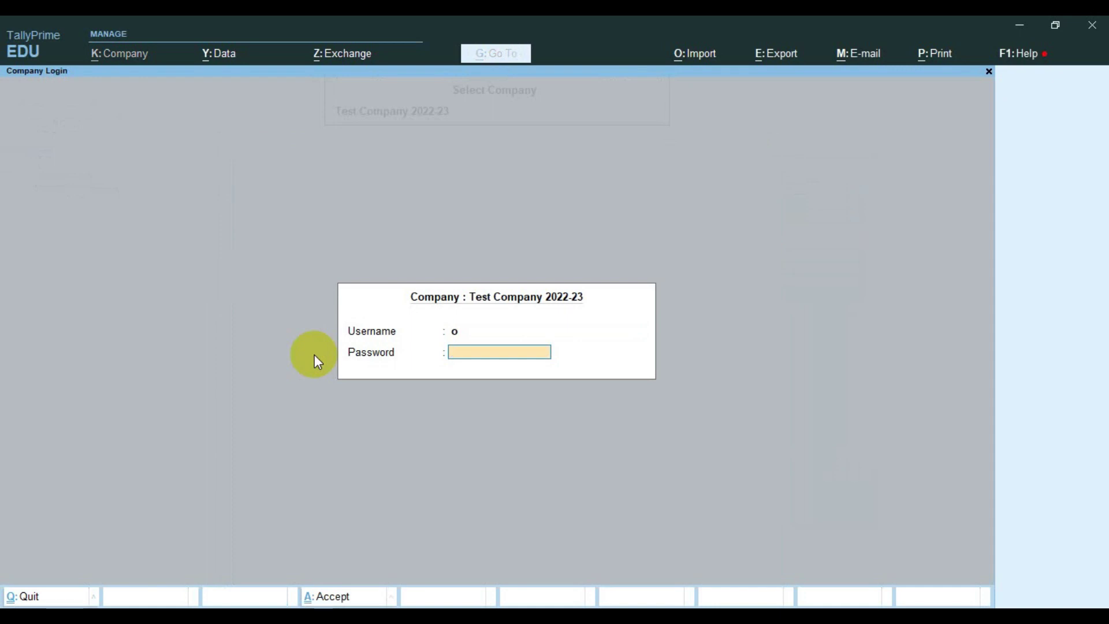
{"action": "key", "text": "Return"}
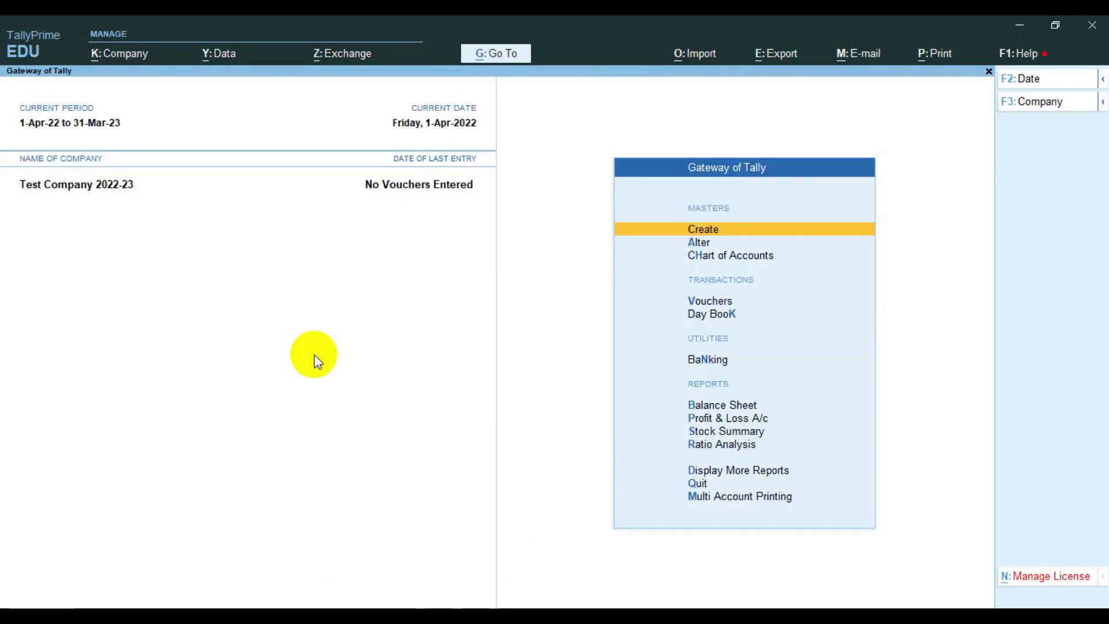
Step: Record a Receipt voucher into Cash from Test B2B for 100, skipping bill-wise details
{"action": "key", "text": "v"}
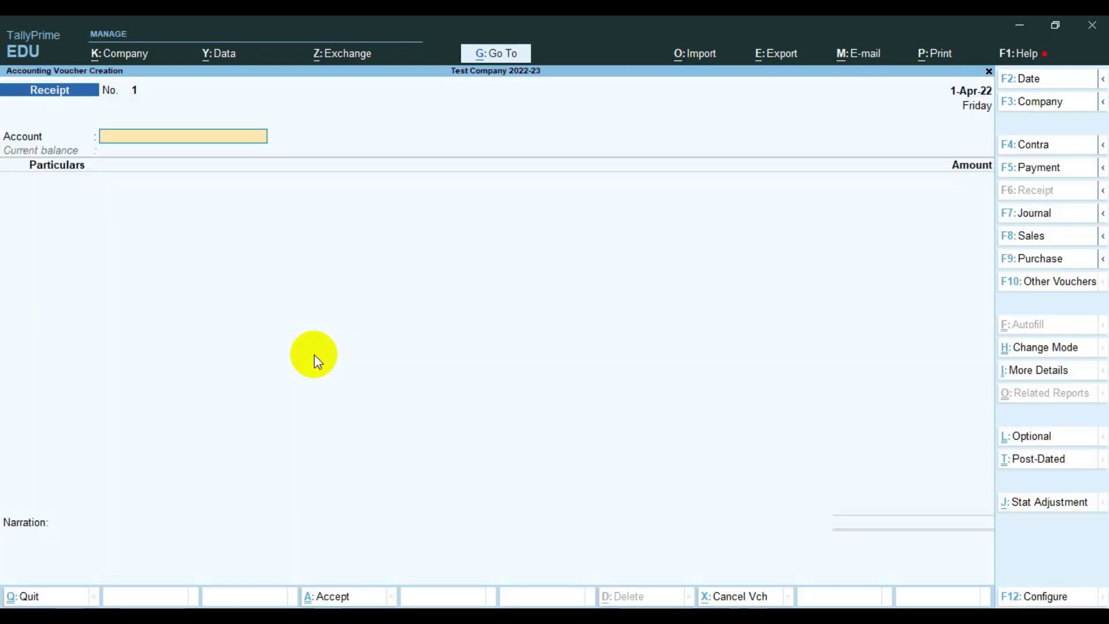
{"action": "key", "text": "Down"}
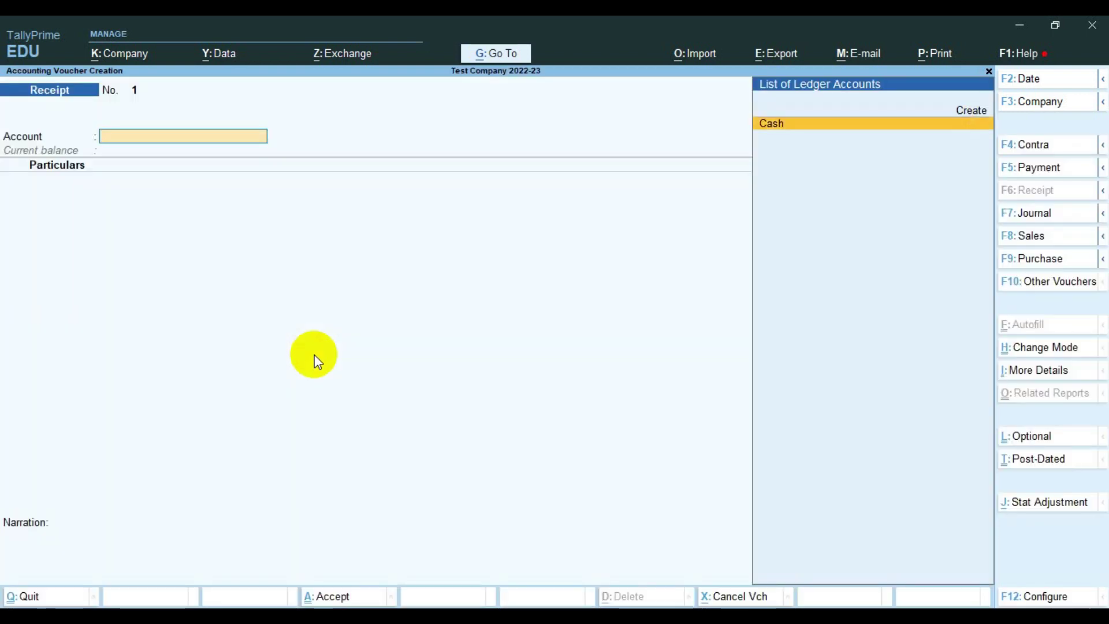
{"action": "key", "text": "Return"}
{"action": "key", "text": "Down"}
{"action": "key", "text": "Down"}
{"action": "key", "text": "Down"}
{"action": "key", "text": "Down"}
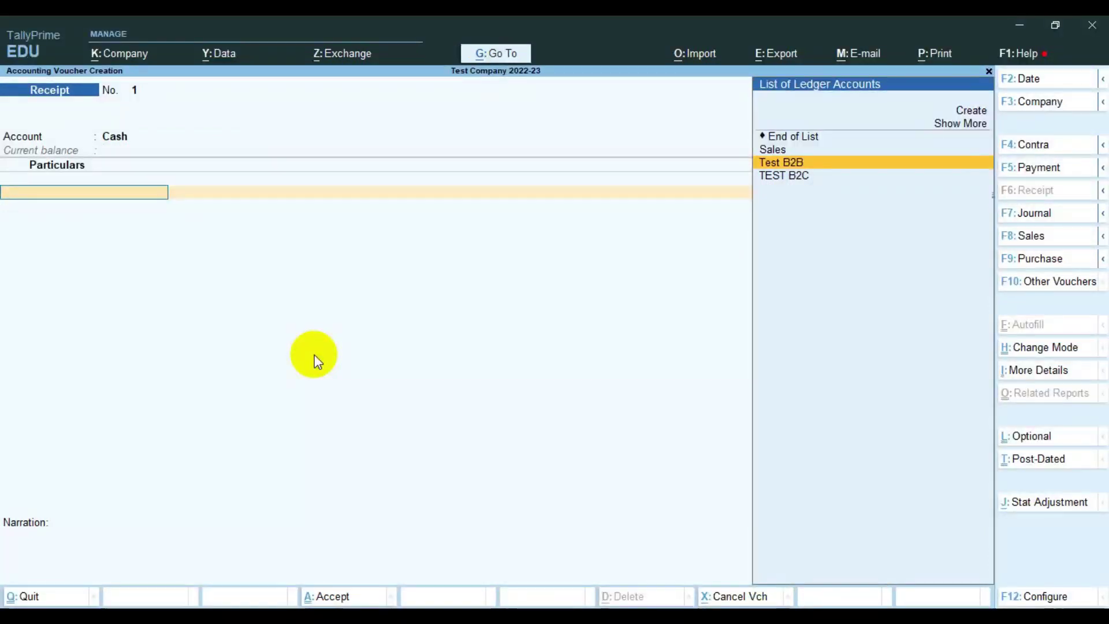
{"action": "key", "text": "Return"}
{"action": "type", "text": "100"}
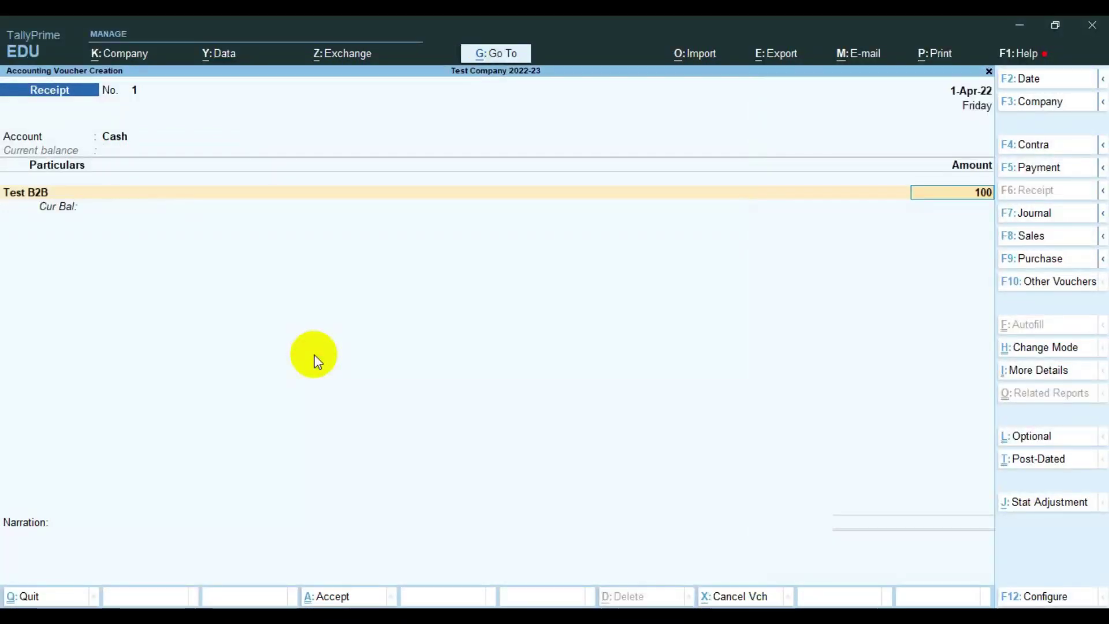
{"action": "key", "text": "Return"}
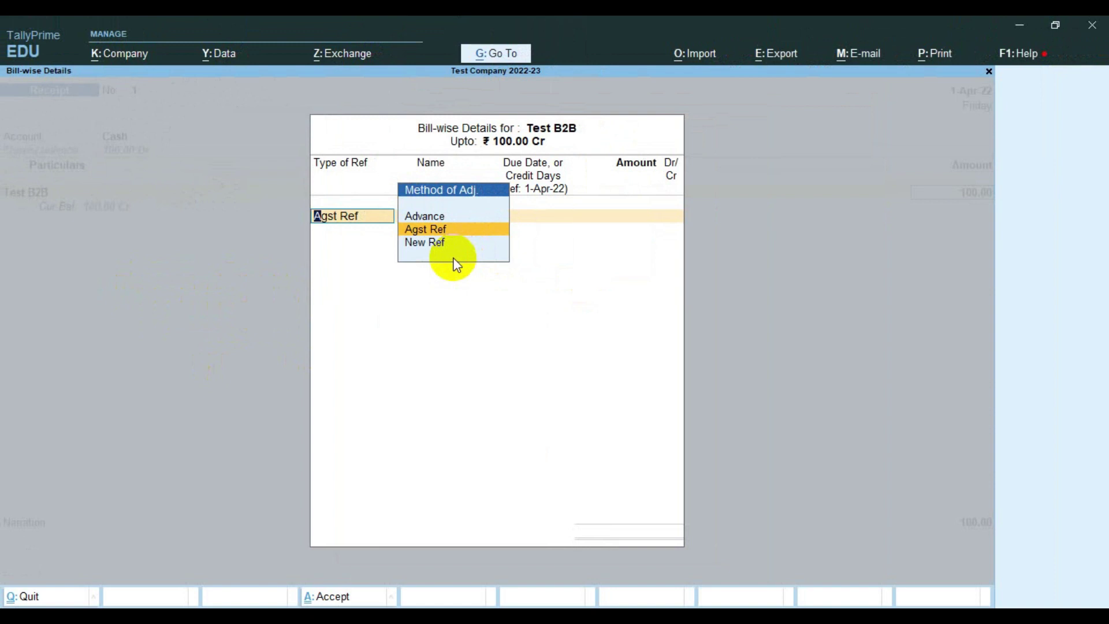
{"action": "key", "text": "Escape"}
{"action": "key", "text": "Escape"}
{"action": "key", "text": "y"}
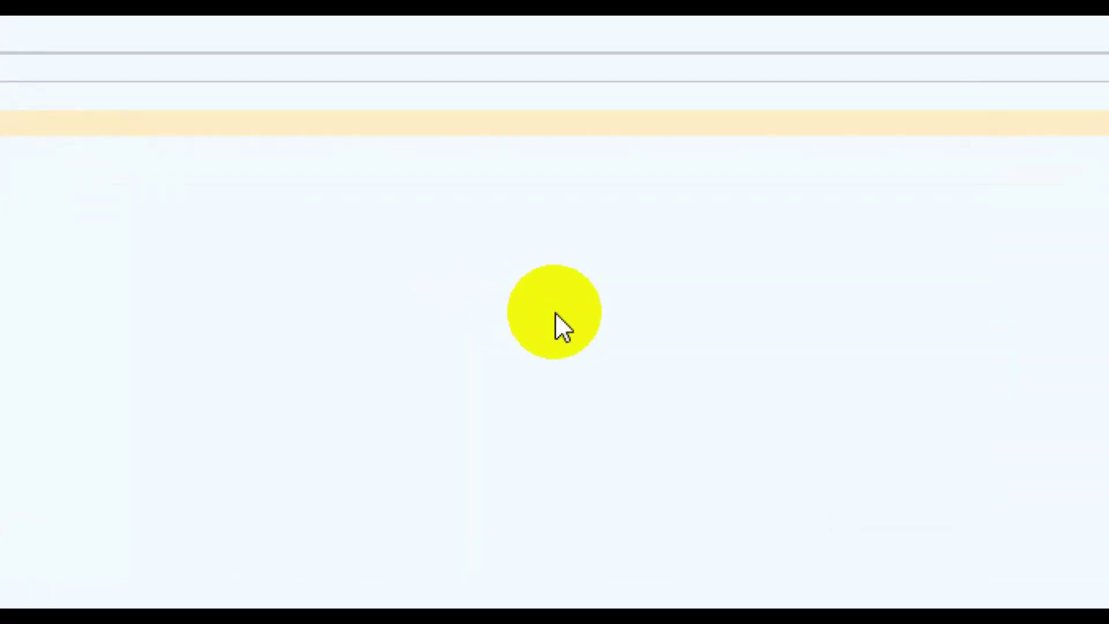
Step: Start a Payment voucher from Cash to TEST B2C for 100
{"action": "key", "text": "F5"}
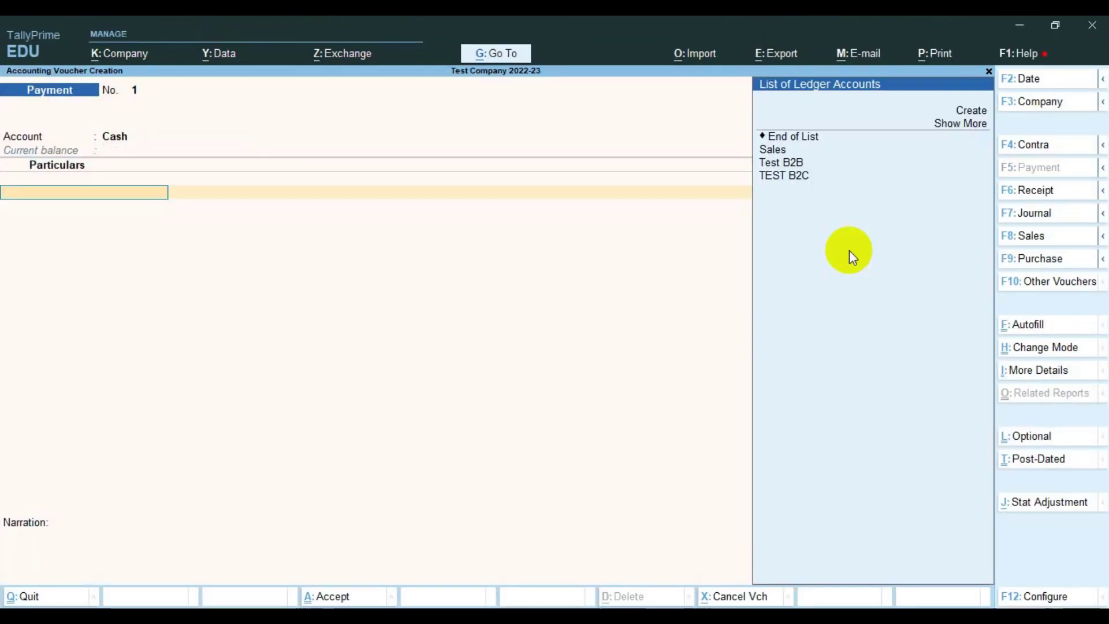
{"action": "key", "text": "Down"}
{"action": "key", "text": "Down"}
{"action": "key", "text": "Down"}
{"action": "key", "text": "Down"}
{"action": "key", "text": "Down"}
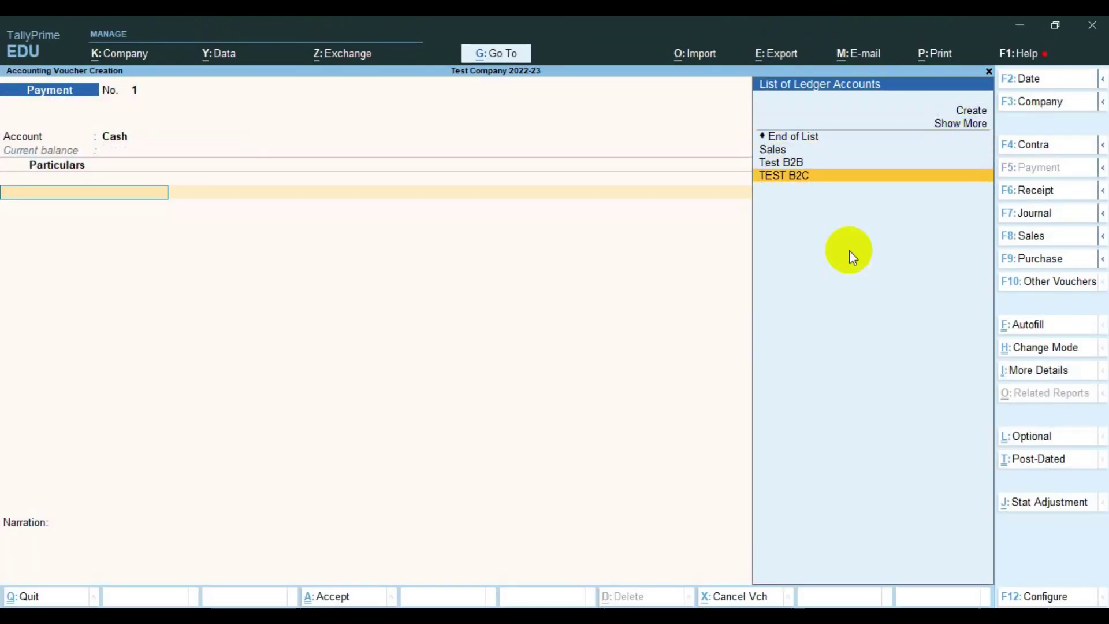
{"action": "key", "text": "Return"}
{"action": "type", "text": "100"}
{"action": "key", "text": "Return"}
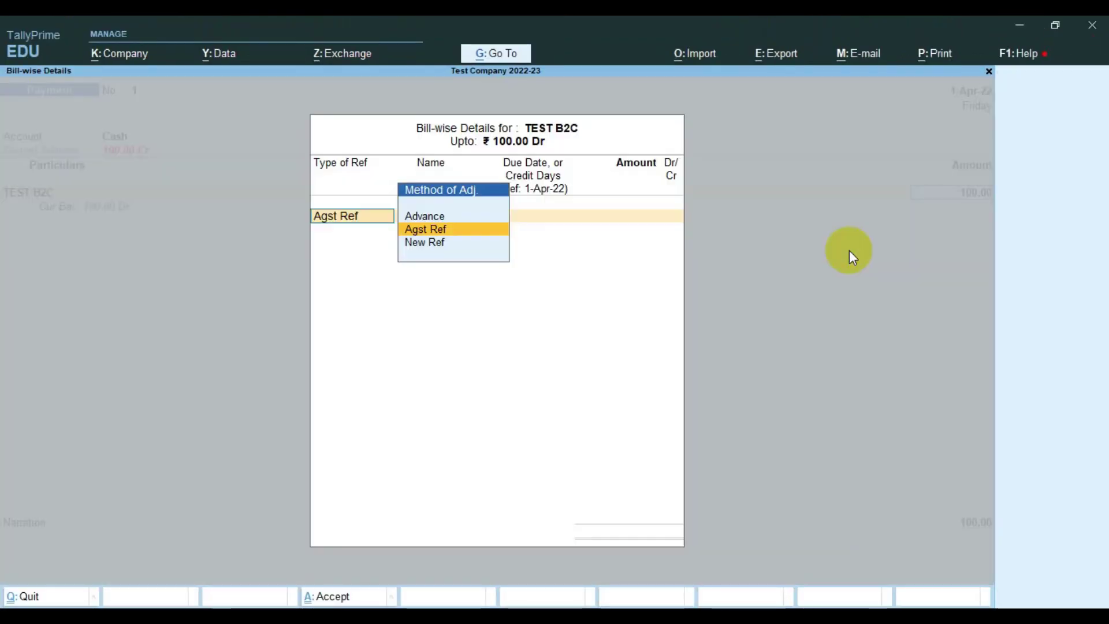